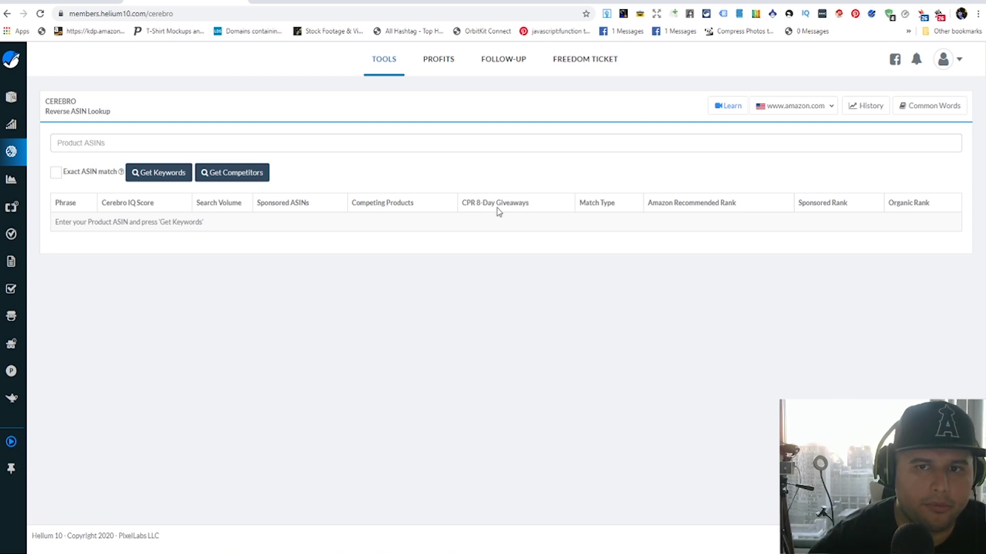
# Open the Cerebro reverse ASIN lookup tool
pyautogui.moveTo(19, 66)
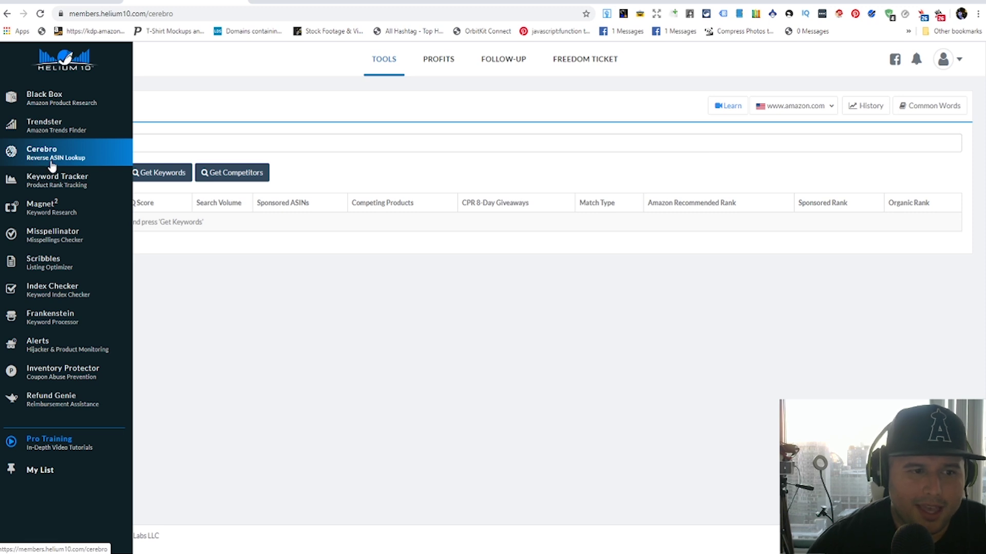
pyautogui.click(67, 156)
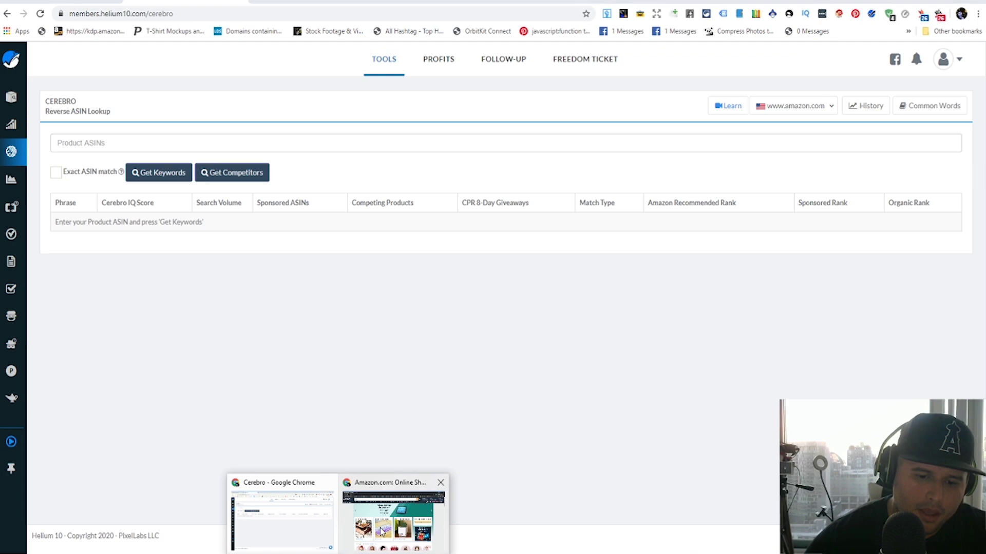
# Switch to the Amazon window and search for "100 days of school shirt" using the suggestion for "100 days"
pyautogui.click(396, 513)
pyautogui.click(223, 58)
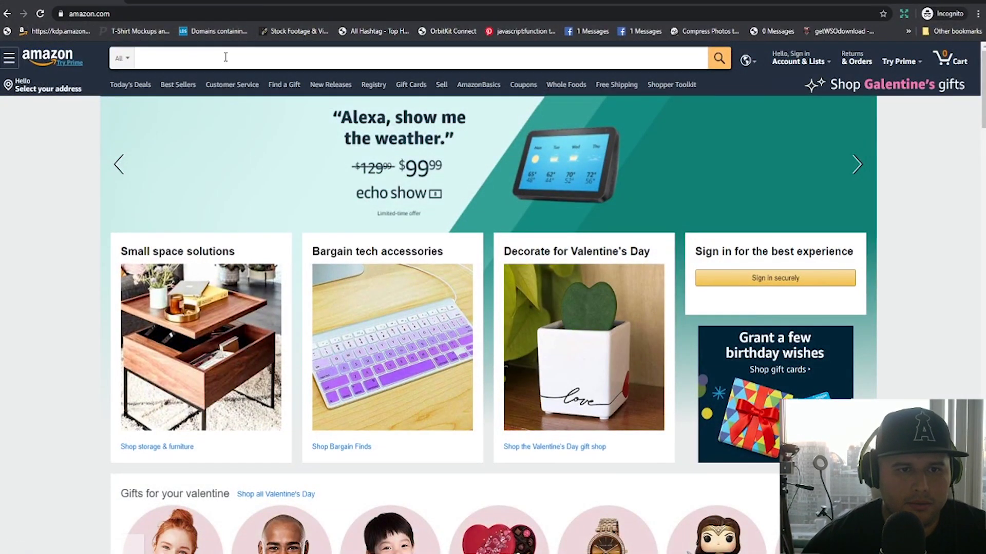
pyautogui.write('100 days')
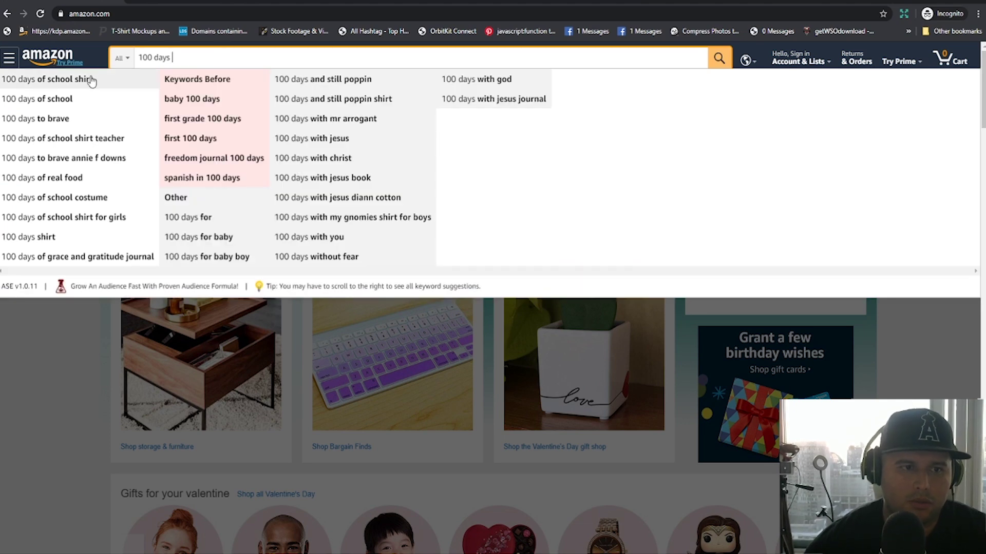
pyautogui.click(82, 80)
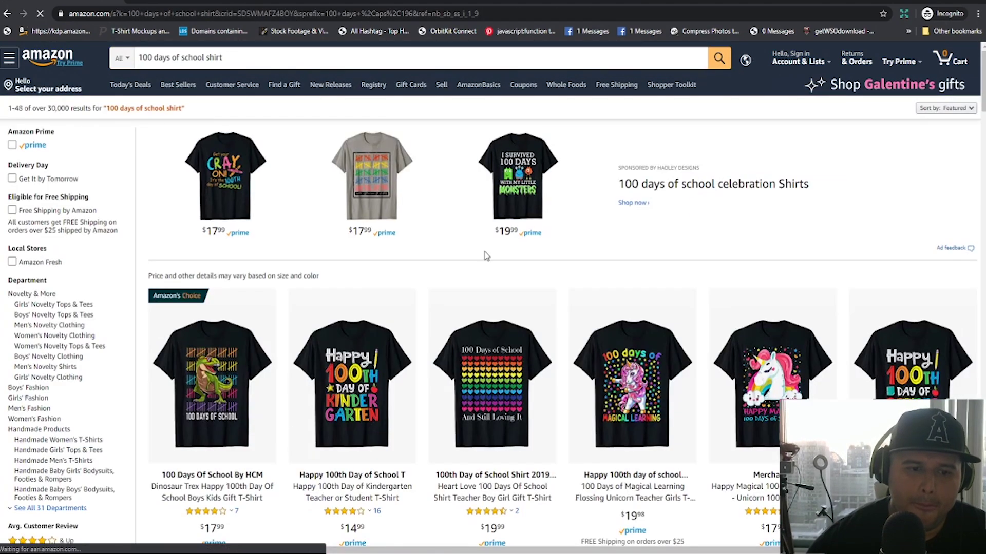
# Look through the search results to examine the 100 days of school shirt designs, ratings and prices
pyautogui.scroll(-4, 592, 234)
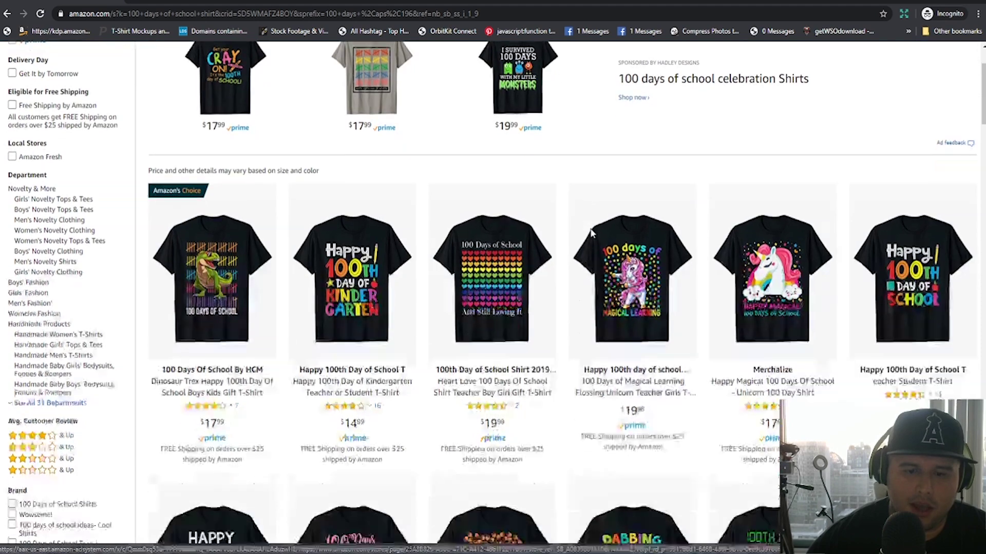
pyautogui.scroll(3, 657, 212)
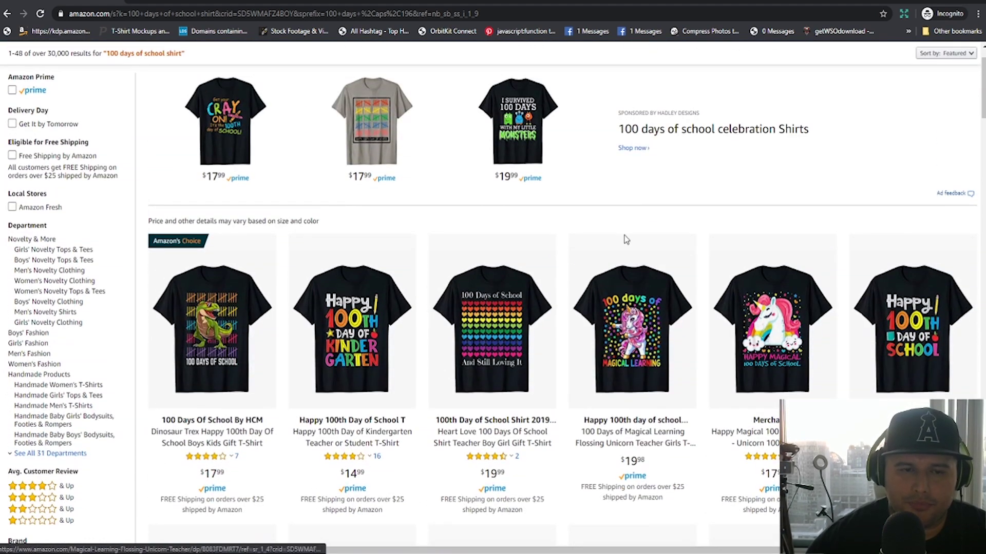
pyautogui.scroll(-2, 604, 232)
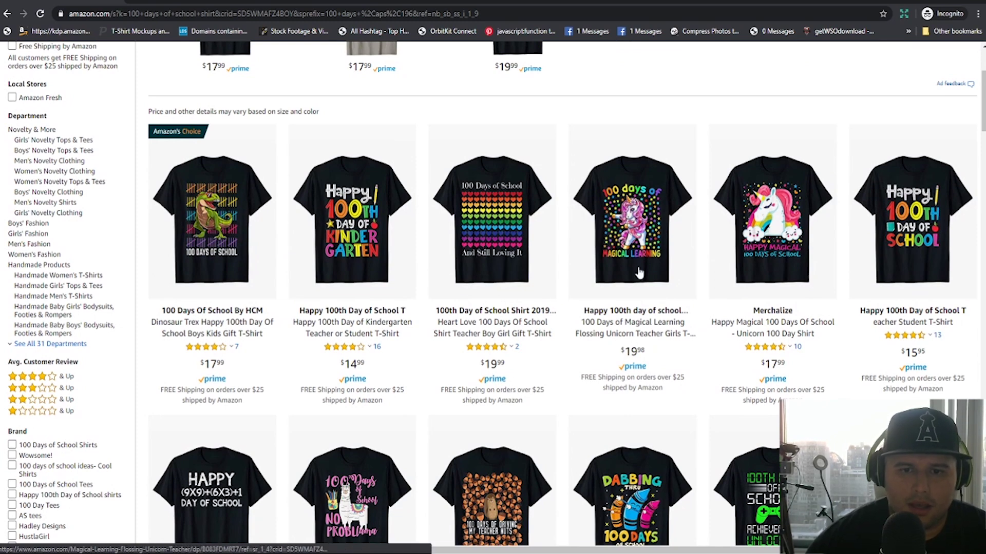
pyautogui.scroll(-2, 639, 272)
pyautogui.scroll(-2, 652, 269)
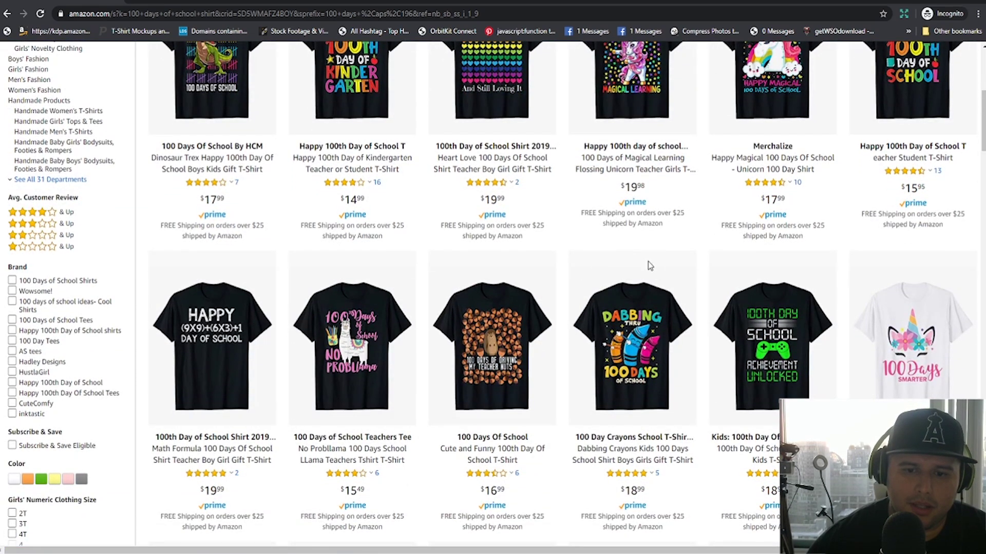
pyautogui.scroll(-4, 644, 257)
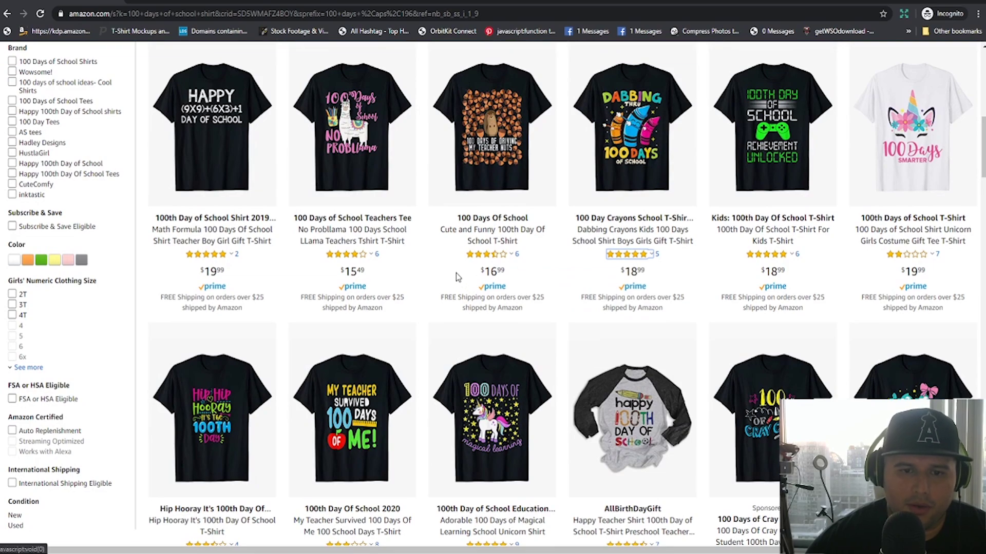
pyautogui.scroll(-9, 456, 277)
pyautogui.scroll(13, 452, 296)
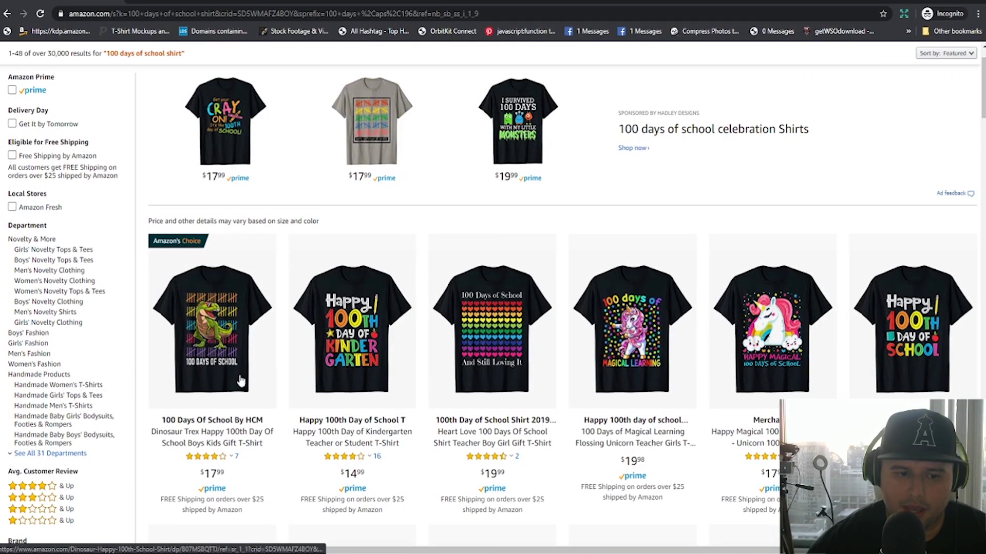
# Open the Amazon's Choice listing, the Dinosaur Trex Happy 100th Day Of School shirt, in a new tab and switch to it
pyautogui.scroll(-2, 234, 378)
pyautogui.rightClick(241, 332)
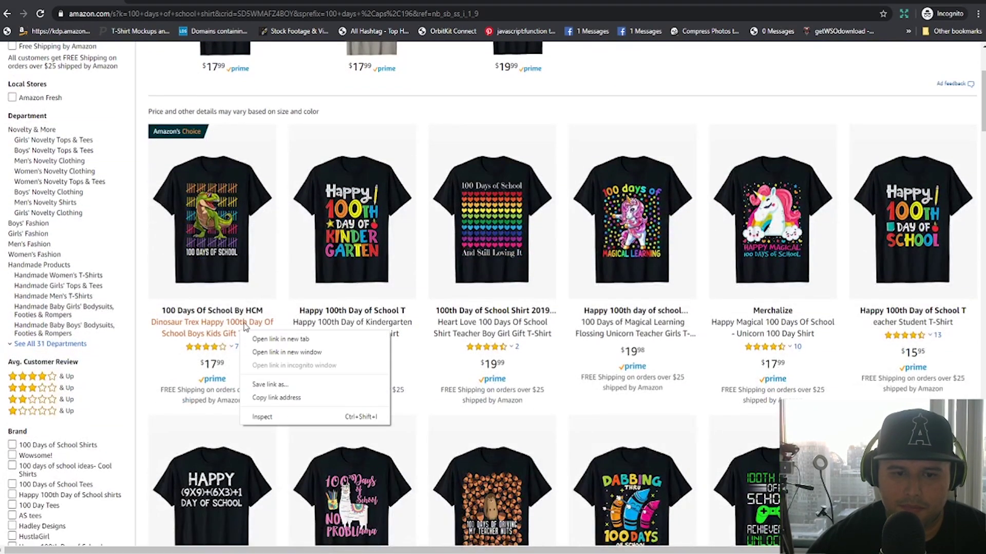
pyautogui.click(269, 339)
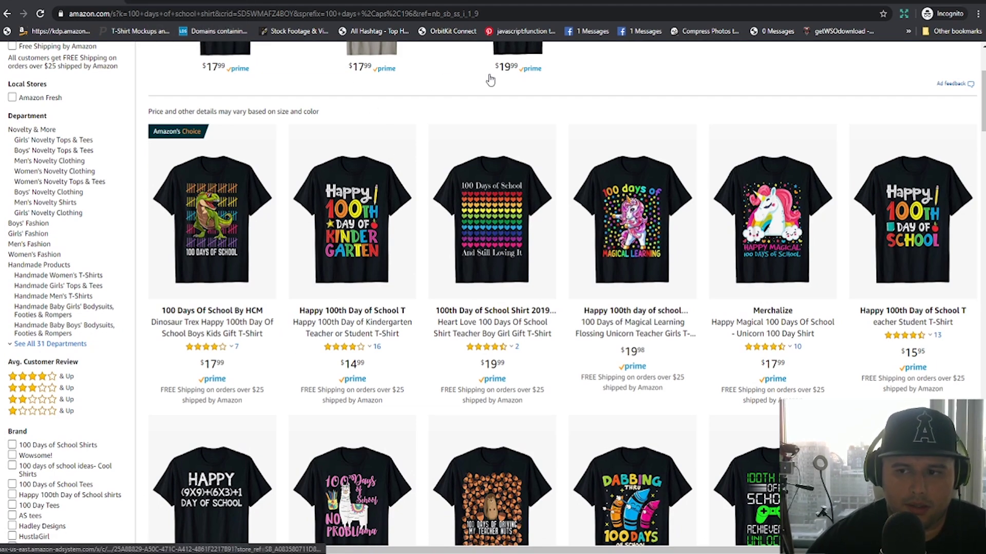
pyautogui.scroll(3, 334, 326)
pyautogui.scroll(-4, 333, 326)
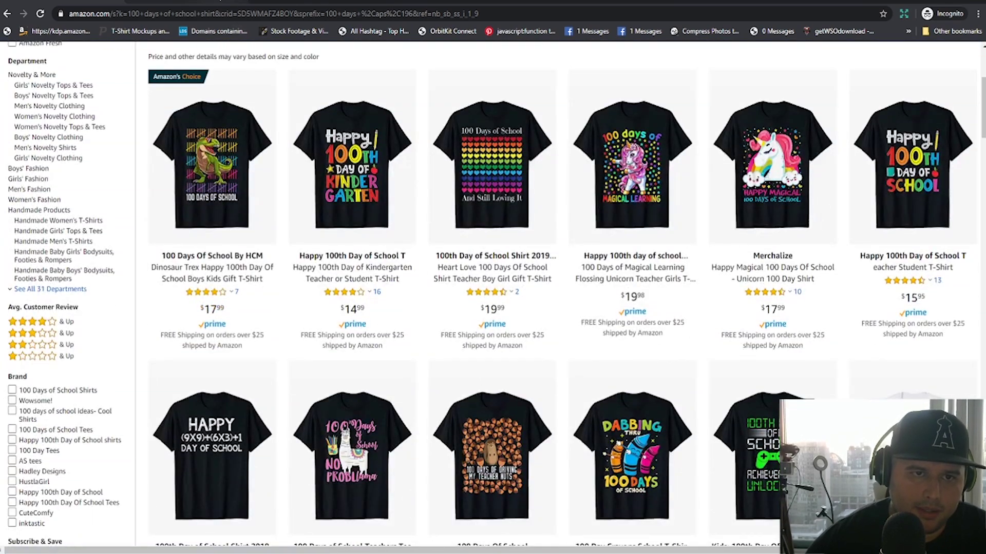
pyautogui.click(220, 4)
# Copy the dinosaur shirt's ASIN from the product description details and return to the listing's main information
pyautogui.scroll(-8, 457, 257)
pyautogui.scroll(-8, 470, 277)
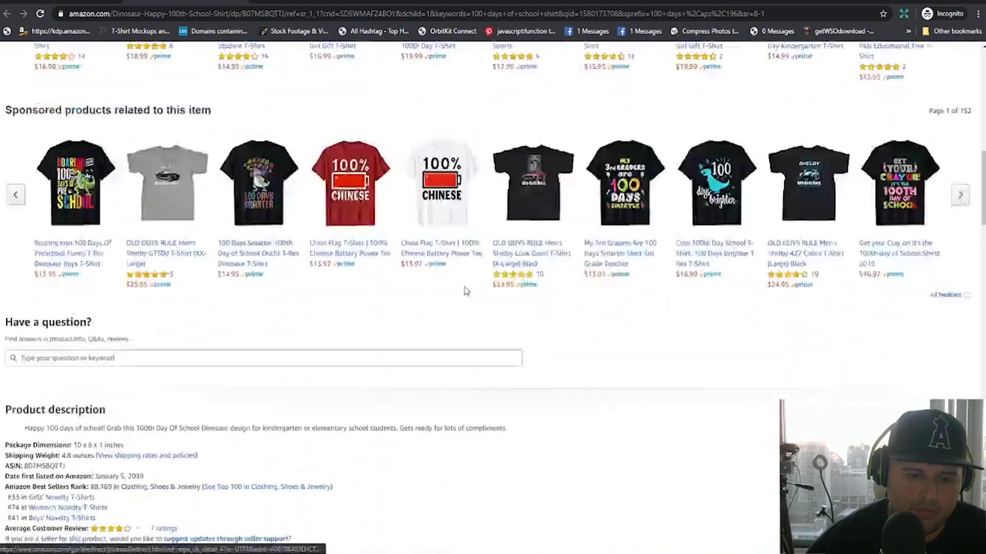
pyautogui.doubleClick(44, 345)
pyautogui.rightClick(45, 346)
pyautogui.click(62, 352)
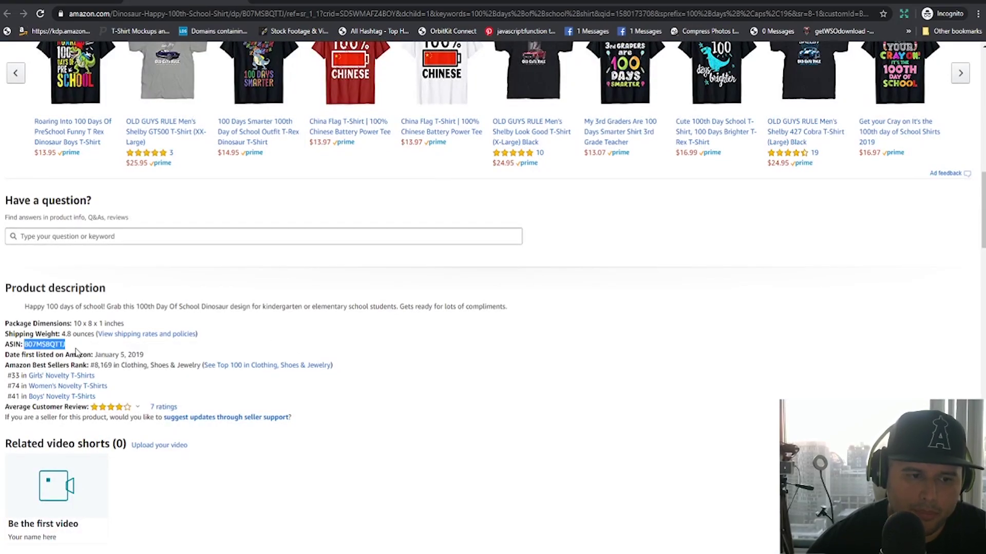
pyautogui.scroll(15, 292, 326)
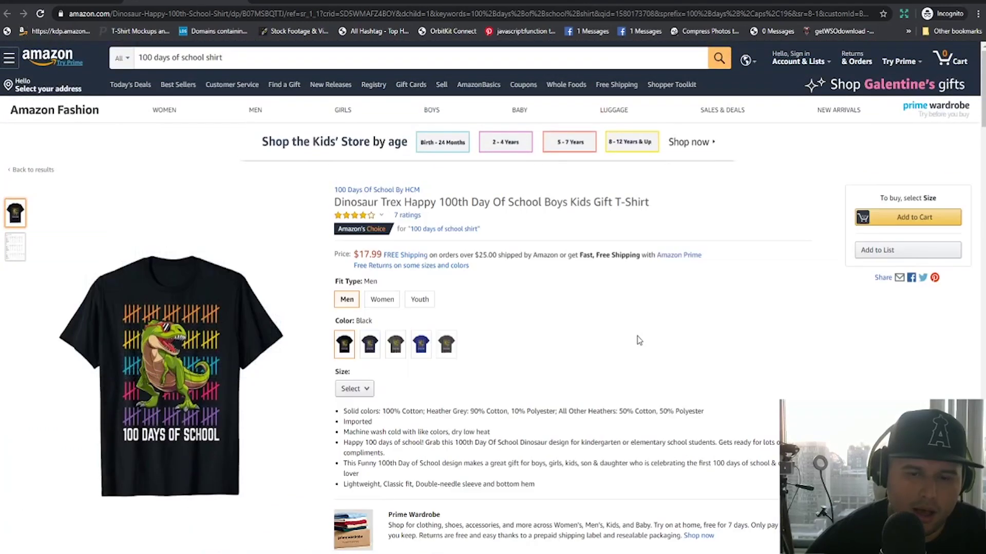
pyautogui.scroll(-3, 620, 340)
pyautogui.scroll(2, 610, 342)
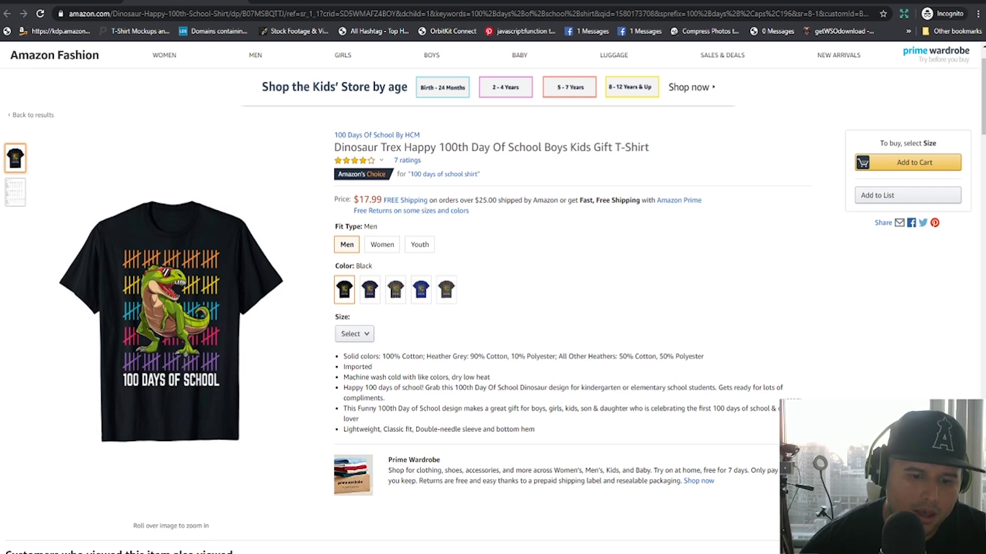
# Switch back to Cerebro, get the keywords for ASIN B07MSBQTTJ, and review the resulting keyword table
pyautogui.click(296, 524)
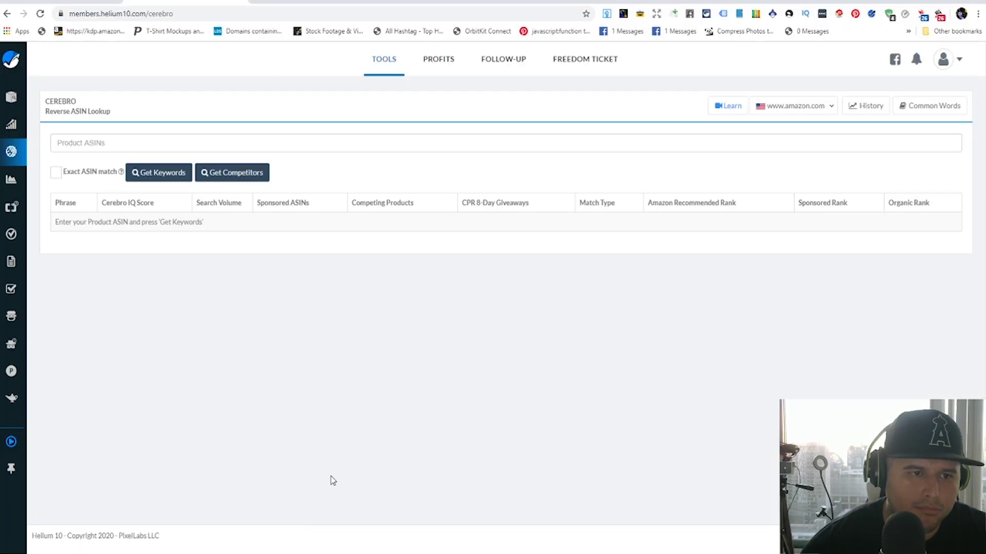
pyautogui.click(100, 138)
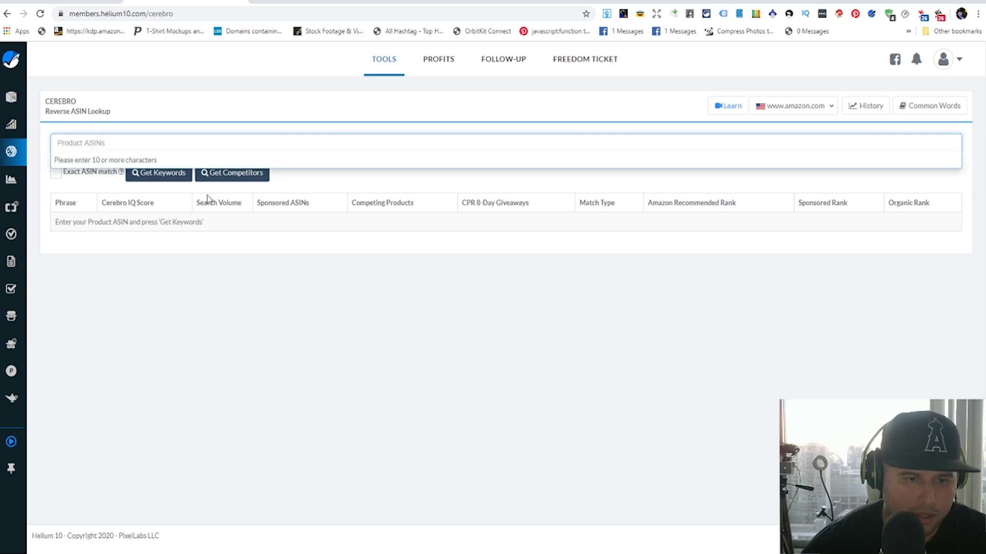
pyautogui.hotkey('ctrl', 'v')
pyautogui.click(164, 177)
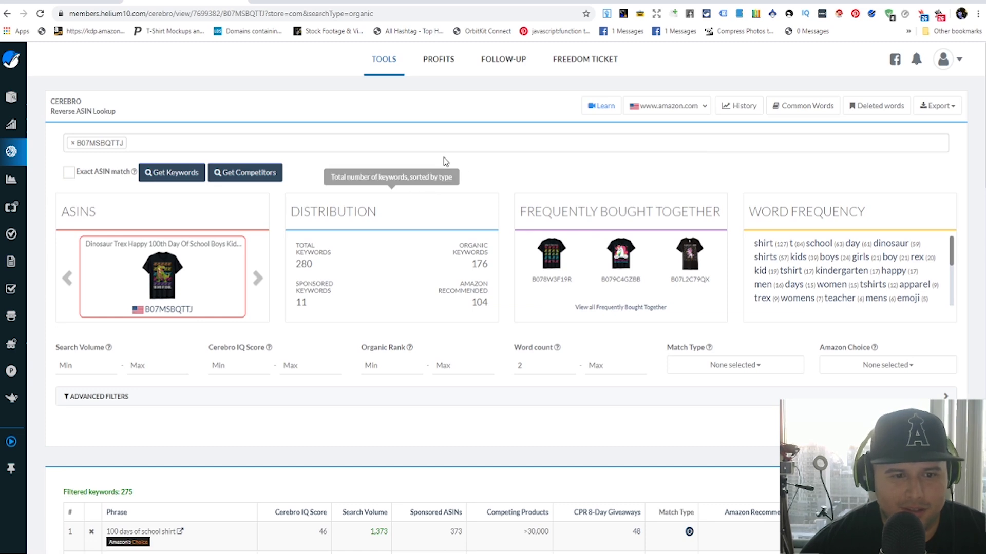
pyautogui.scroll(-3, 454, 159)
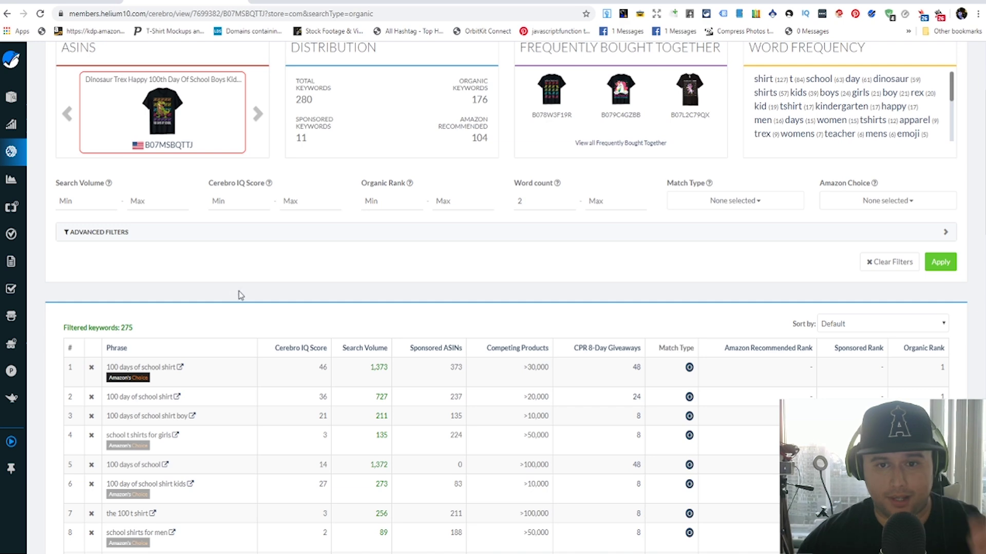
pyautogui.scroll(3, 239, 291)
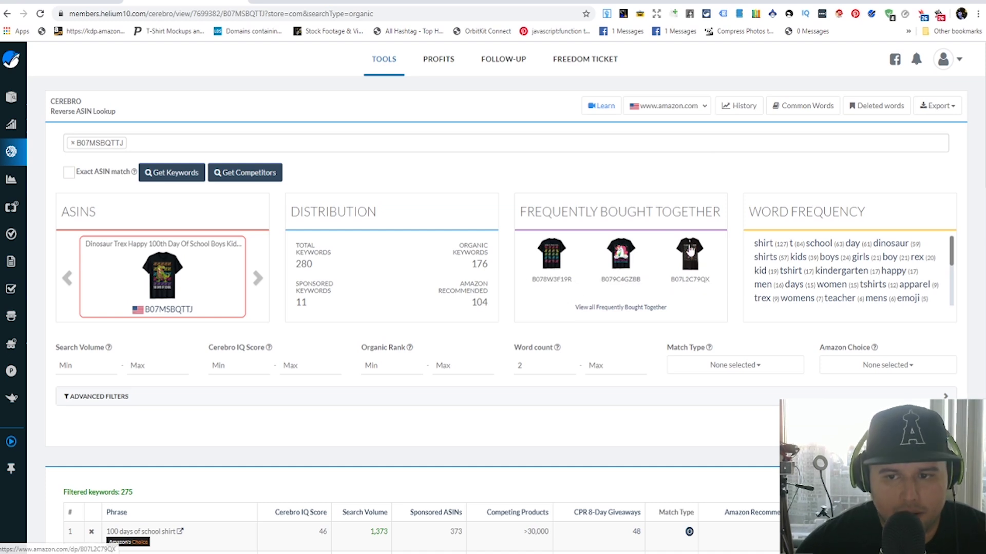
# Open the three Frequently Bought Together shirts, B078W3F19R, B079C4GZBB and B07L2C79QX, in separate tabs
pyautogui.rightClick(551, 268)
pyautogui.click(607, 277)
pyautogui.rightClick(614, 263)
pyautogui.click(634, 272)
pyautogui.rightClick(689, 246)
pyautogui.click(698, 254)
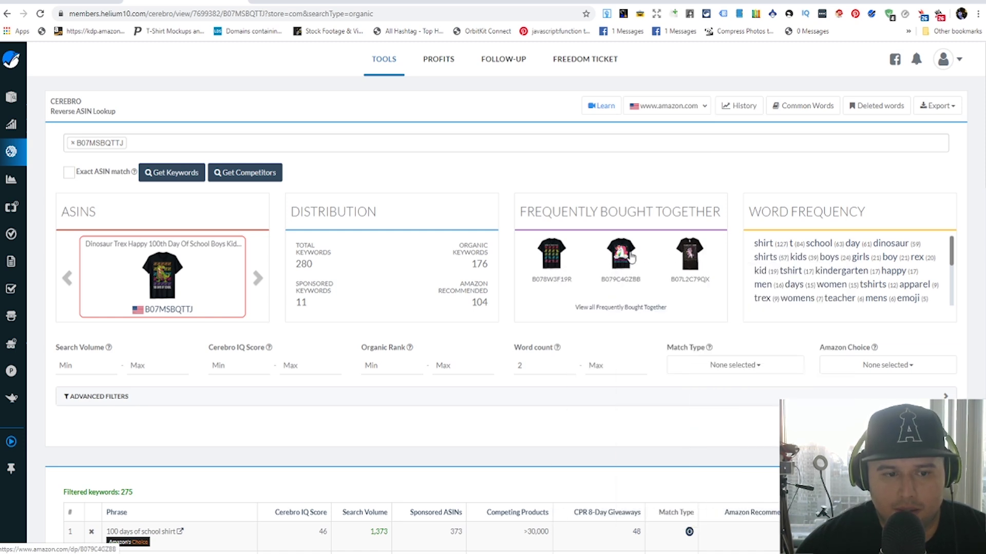
pyautogui.moveTo(554, 226)
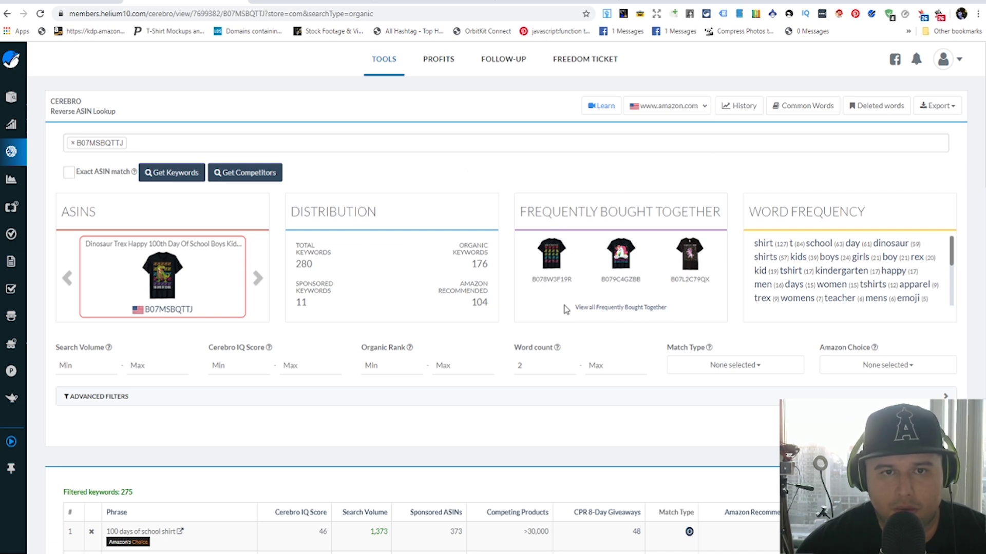
pyautogui.click(551, 254)
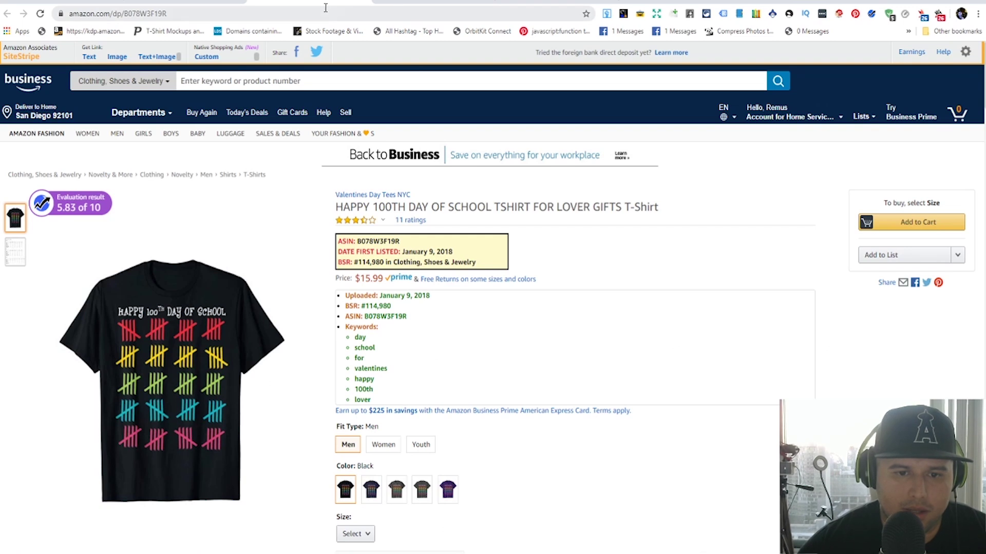
# Compare the best sellers rank and first-listed date across the three frequently bought together shirts
pyautogui.click(563, 3)
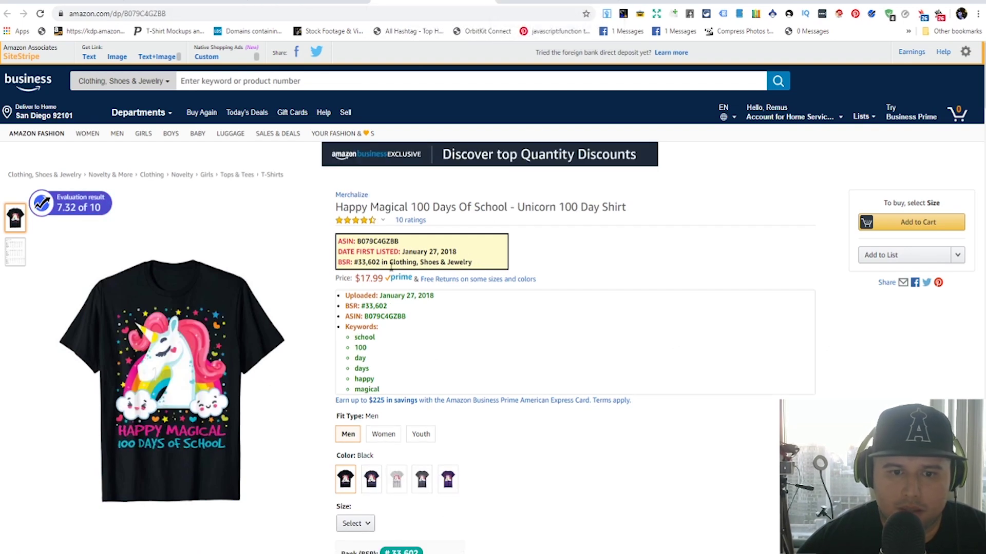
pyautogui.hotkey('ctrl', 'Tab')
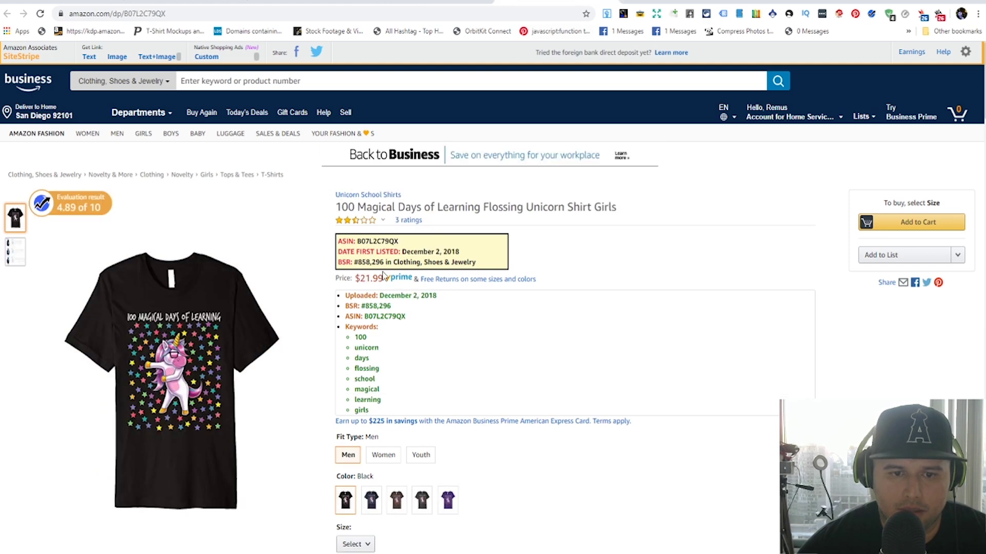
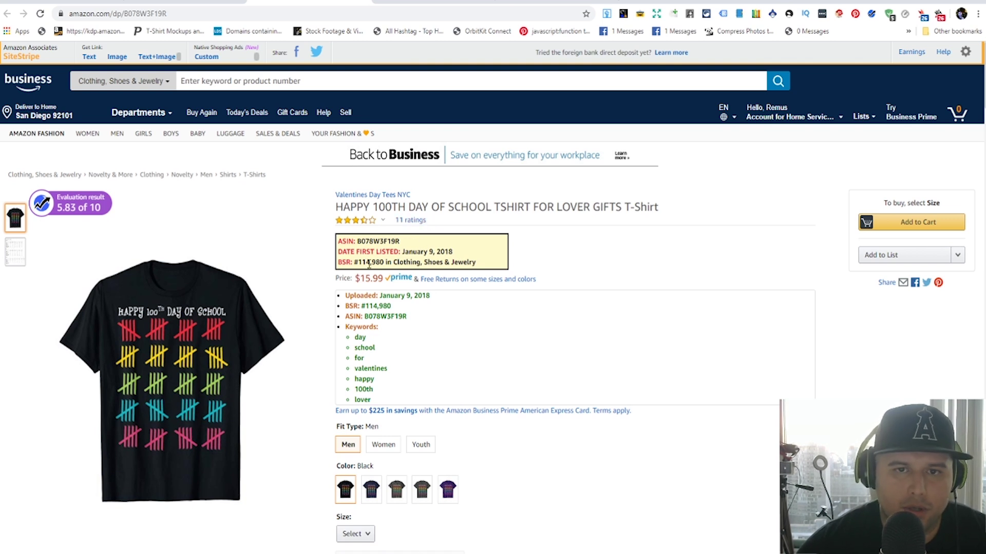
pyautogui.hotkey('ctrl', 'Tab')
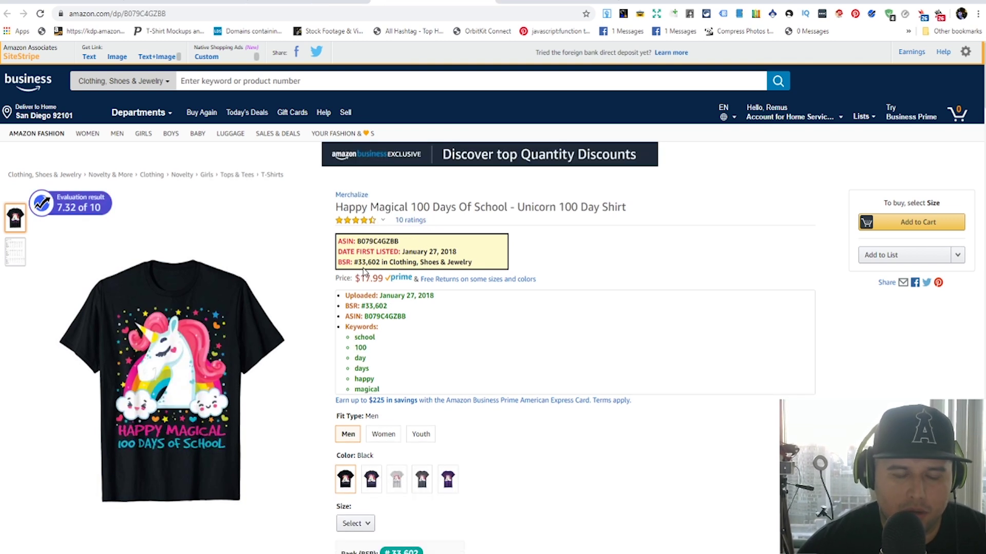
pyautogui.hotkey('ctrl', 'Tab')
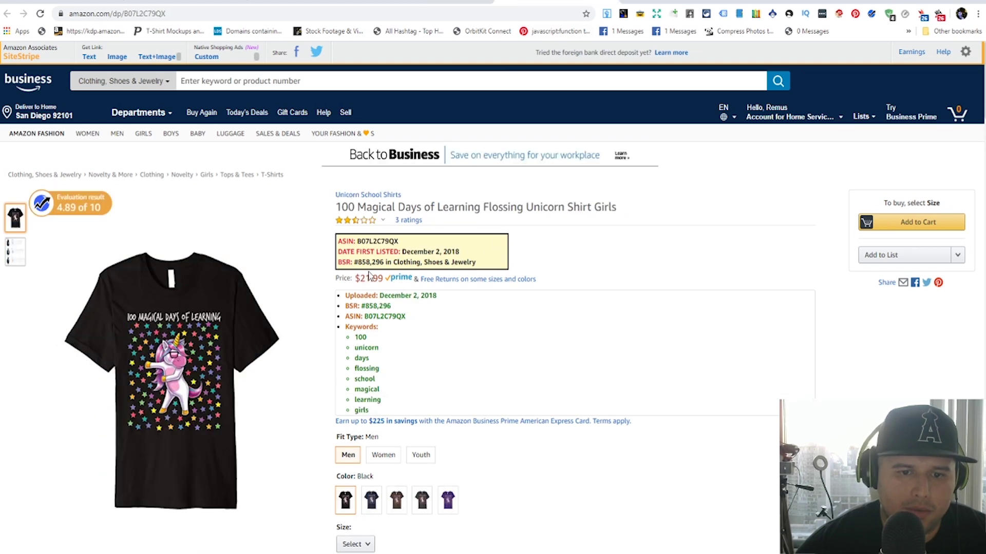
# Examine the 30-day price and sales rank chart of the 100 Magical Days of Learning flossing unicorn shirt
pyautogui.scroll(-15, 474, 260)
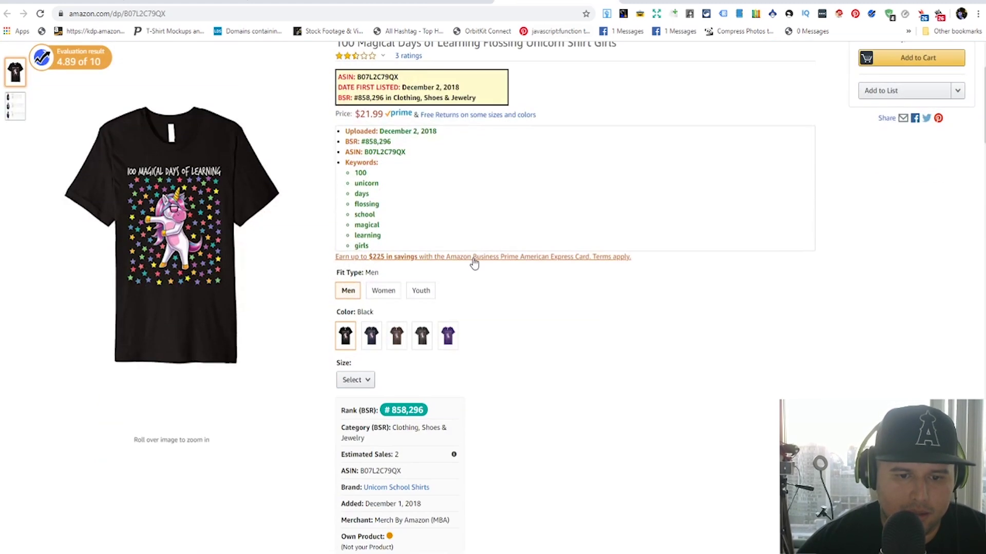
pyautogui.scroll(-2, 474, 257)
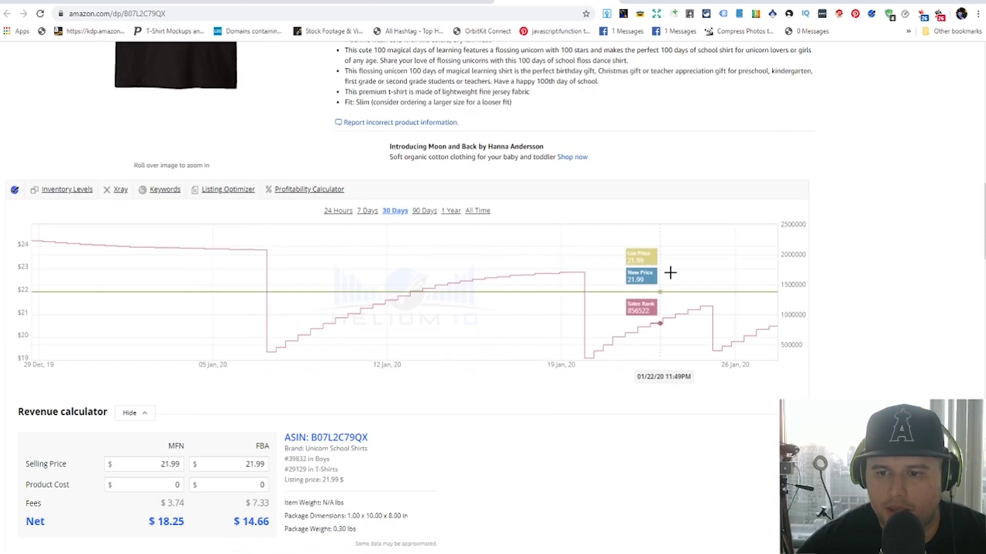
pyautogui.scroll(4, 739, 279)
# Go to the Happy Magical 100 Days Of School unicorn shirt and set its price and rank chart to All Time
pyautogui.hotkey('ctrl', 'shift', 'Tab')
pyautogui.scroll(-5, 388, 125)
pyautogui.scroll(5, 389, 125)
pyautogui.scroll(-15, 358, 258)
pyautogui.scroll(-6, 358, 257)
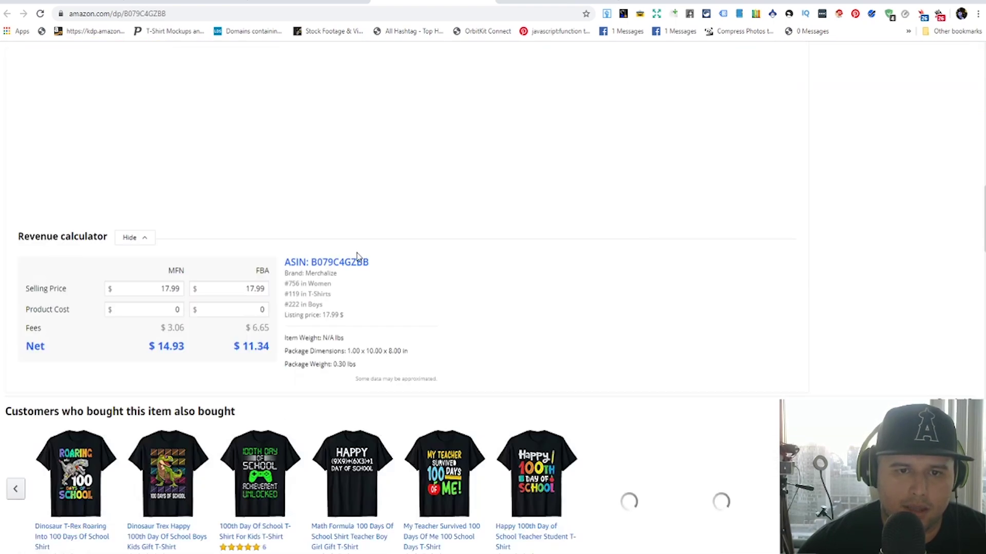
pyautogui.scroll(3, 245, 262)
pyautogui.click(477, 201)
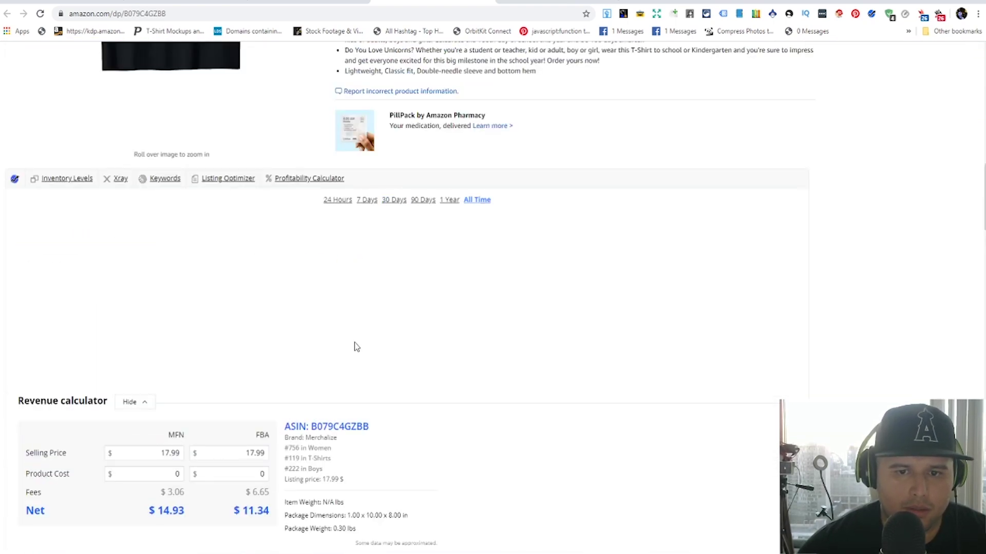
# Reload the Happy Magical 100 Days Of School shirt page and show its price and rank chart for All Time
pyautogui.scroll(6, 390, 205)
pyautogui.press('F5')
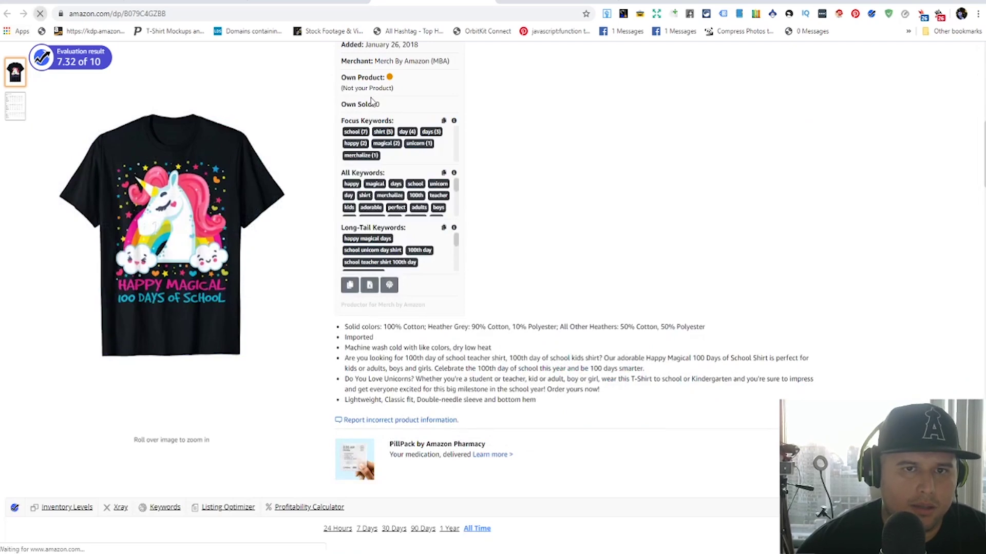
pyautogui.scroll(-4, 578, 267)
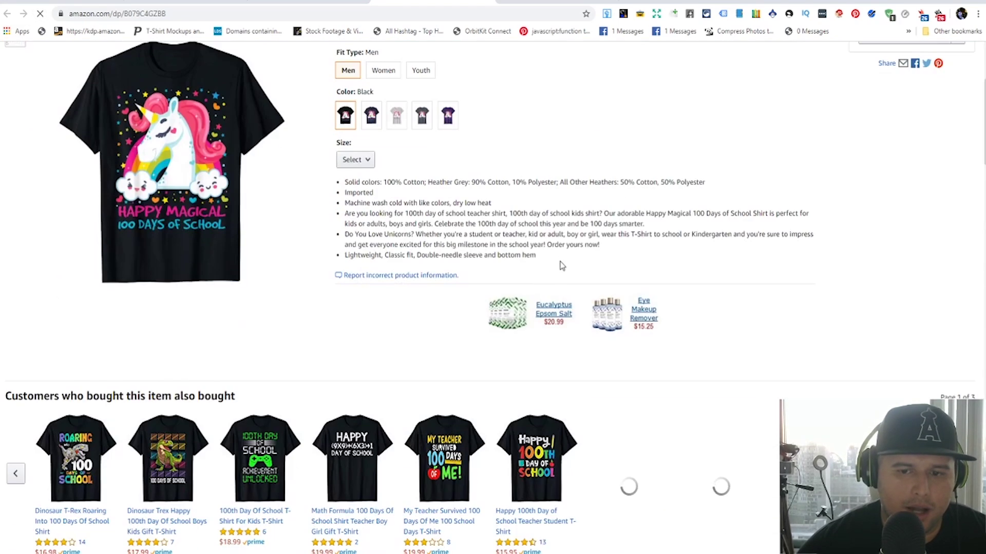
pyautogui.scroll(-5, 531, 238)
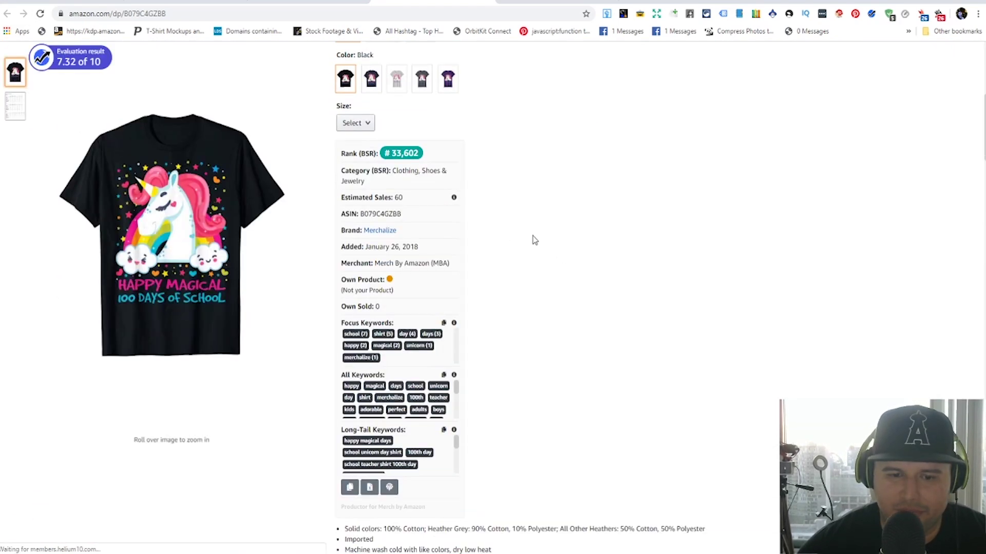
pyautogui.scroll(-5, 531, 238)
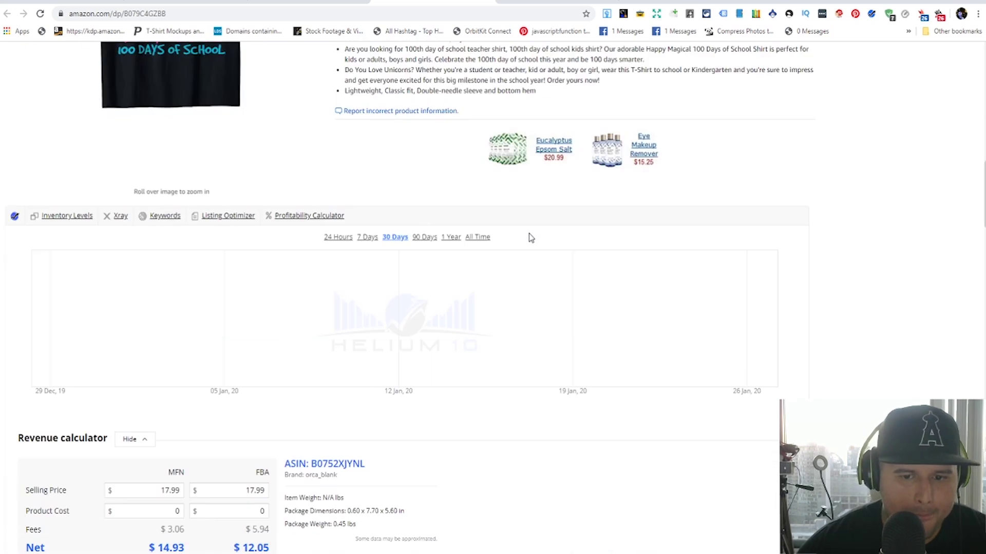
pyautogui.click(478, 237)
pyautogui.scroll(5, 595, 310)
pyautogui.scroll(8, 521, 139)
# Return to the Cerebro results for B07MSBQTTJ and review the Frequently Bought Together and Word Frequency summaries
pyautogui.click(185, 2)
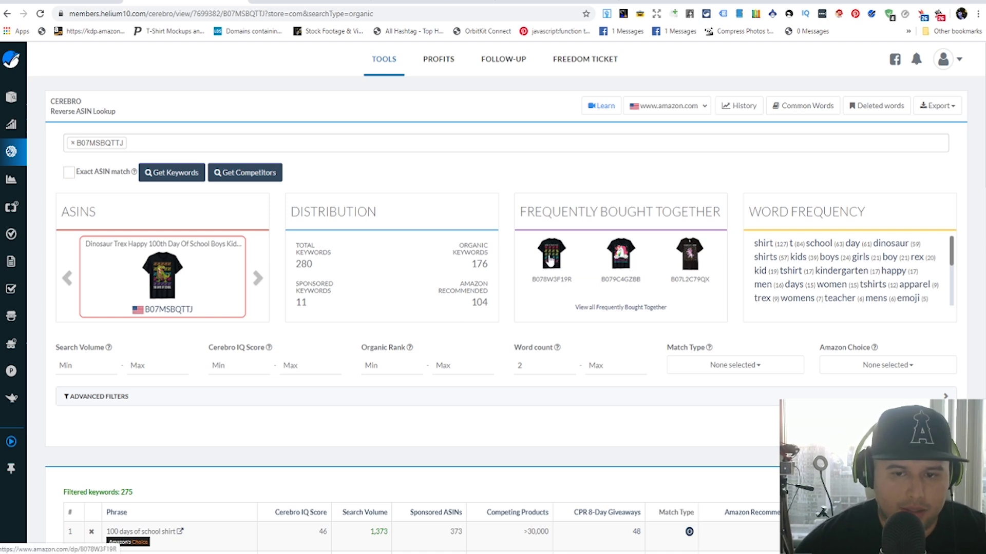
pyautogui.moveTo(361, 268)
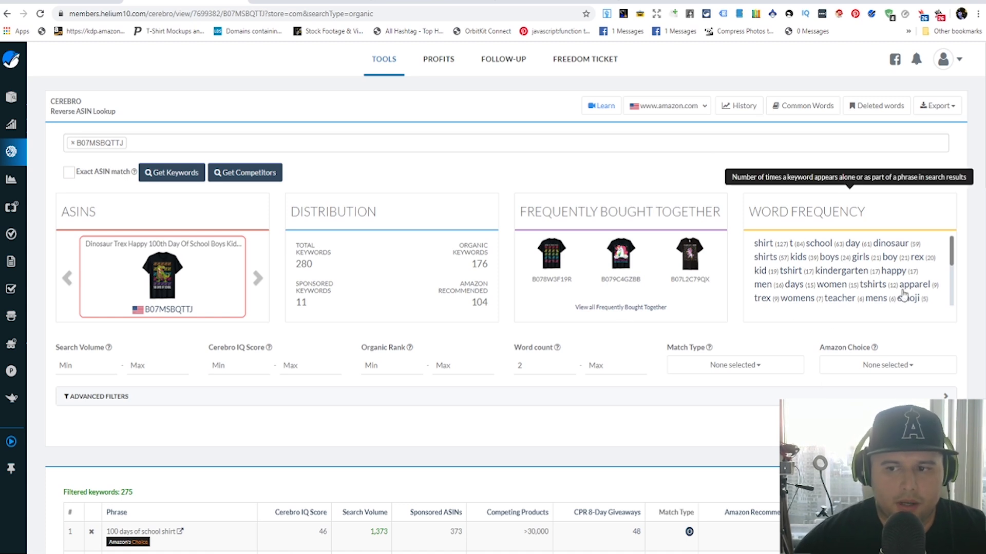
pyautogui.moveTo(918, 220)
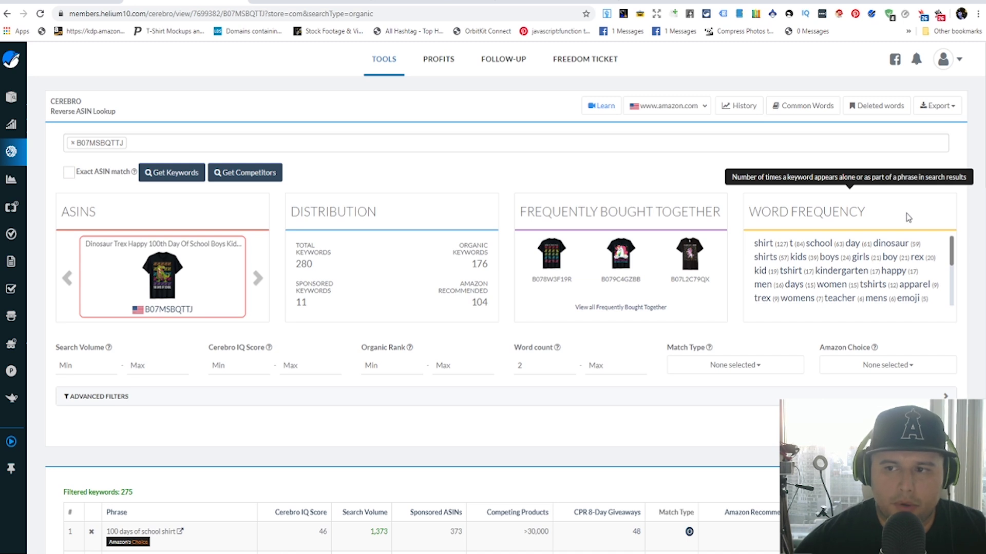
pyautogui.moveTo(861, 198)
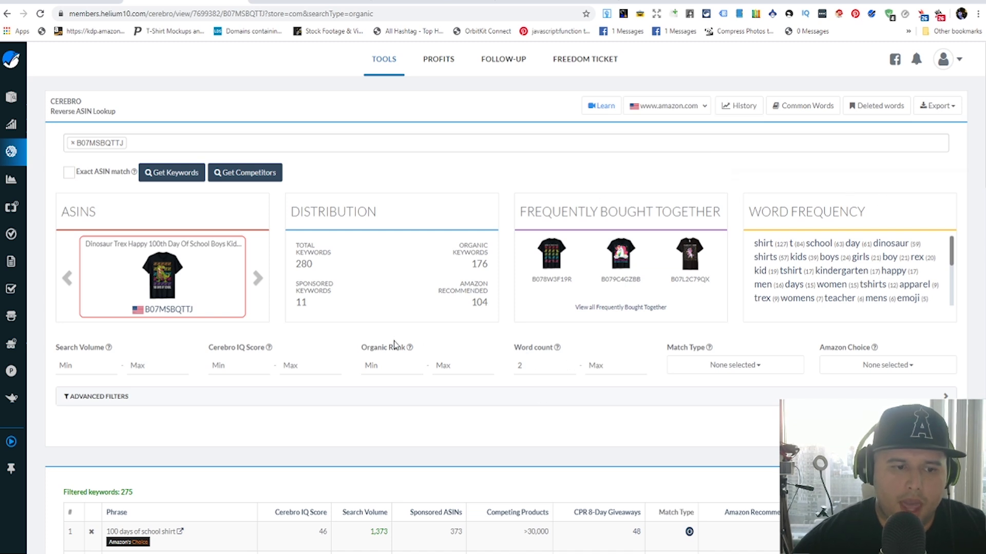
# Expand Cerebro's advanced filters to inspect the available options, and collapse them again
pyautogui.scroll(-1, 394, 344)
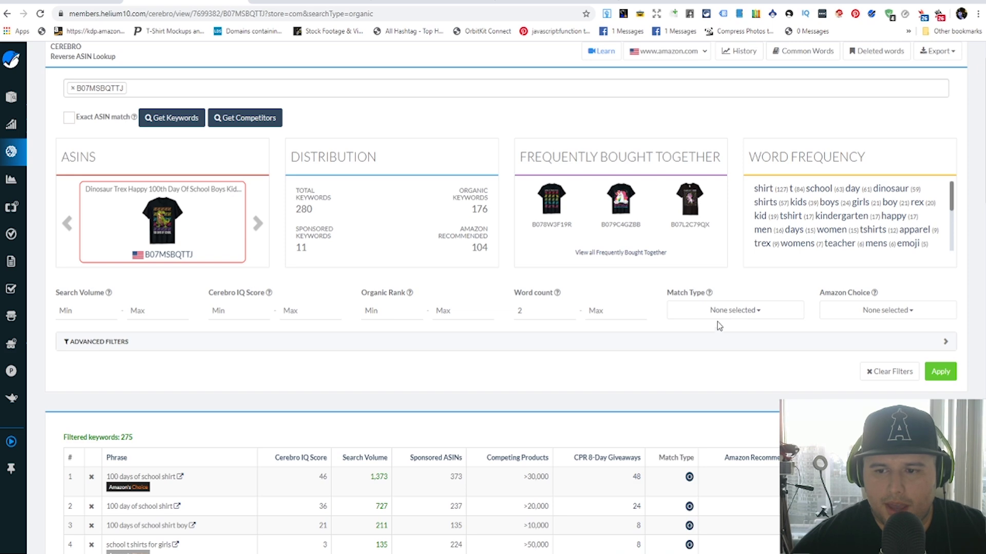
pyautogui.click(153, 343)
pyautogui.scroll(-3, 176, 345)
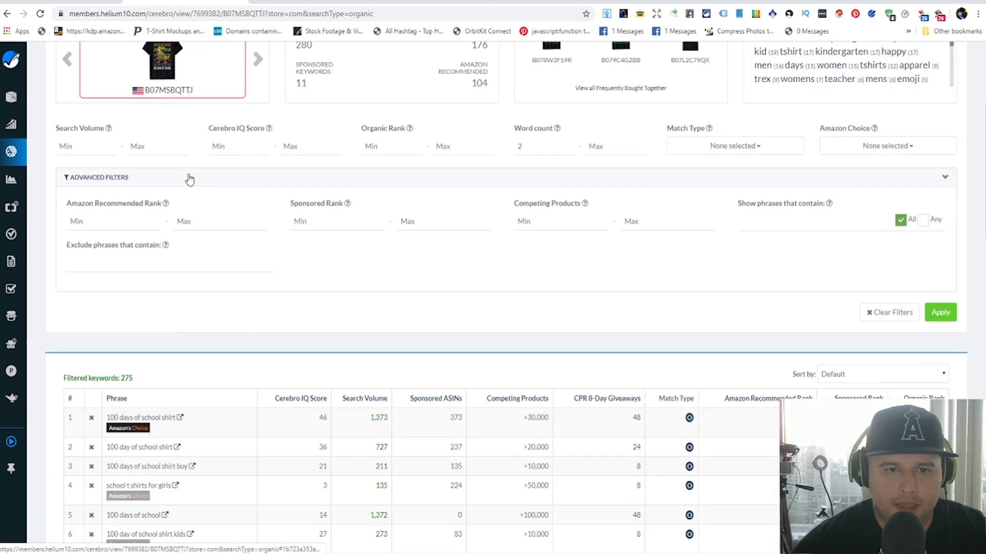
pyautogui.click(190, 179)
pyautogui.scroll(-1, 306, 236)
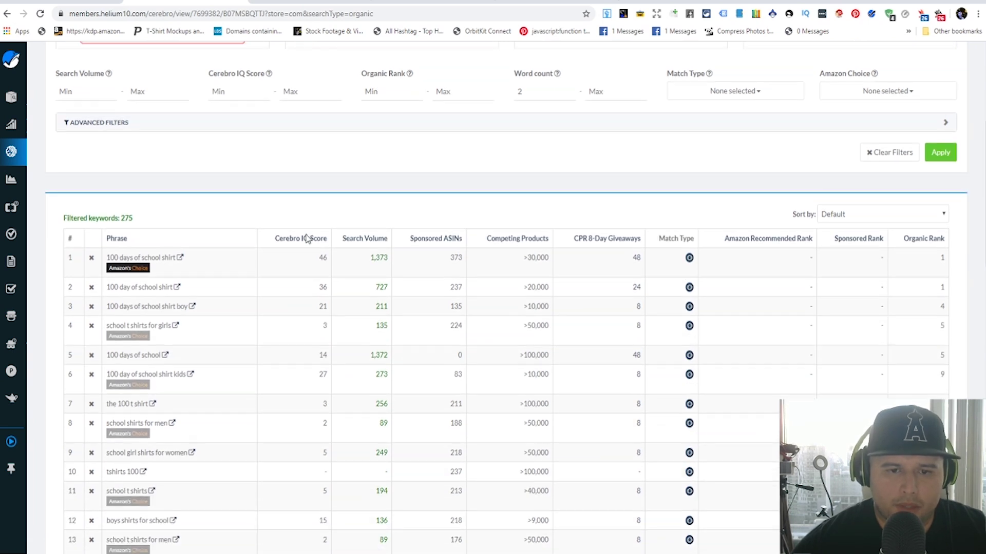
# Examine the keyword table's phrases, search volume, competing products, match type and rank columns for the dinosaur shirt
pyautogui.scroll(-1, 385, 205)
pyautogui.scroll(2, 403, 194)
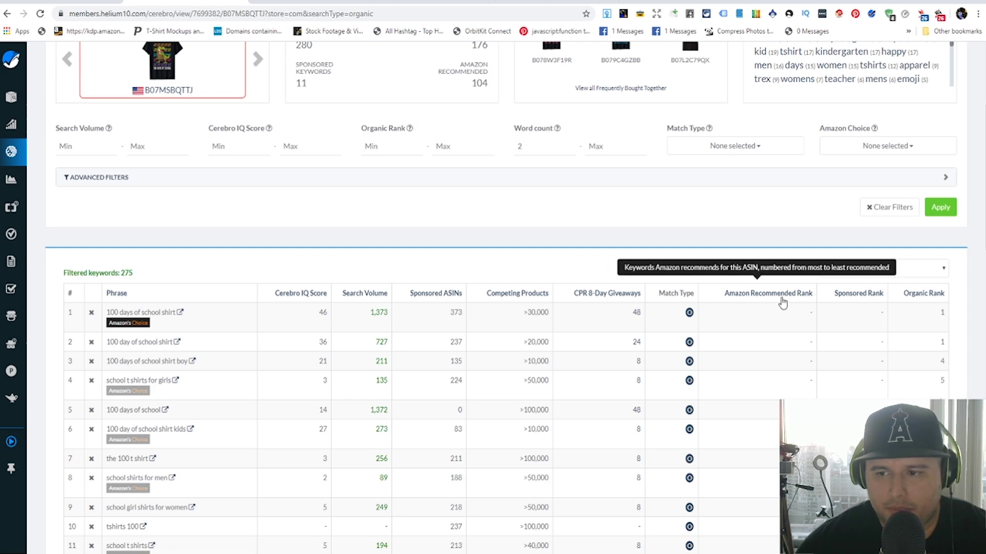
pyautogui.scroll(2, 855, 302)
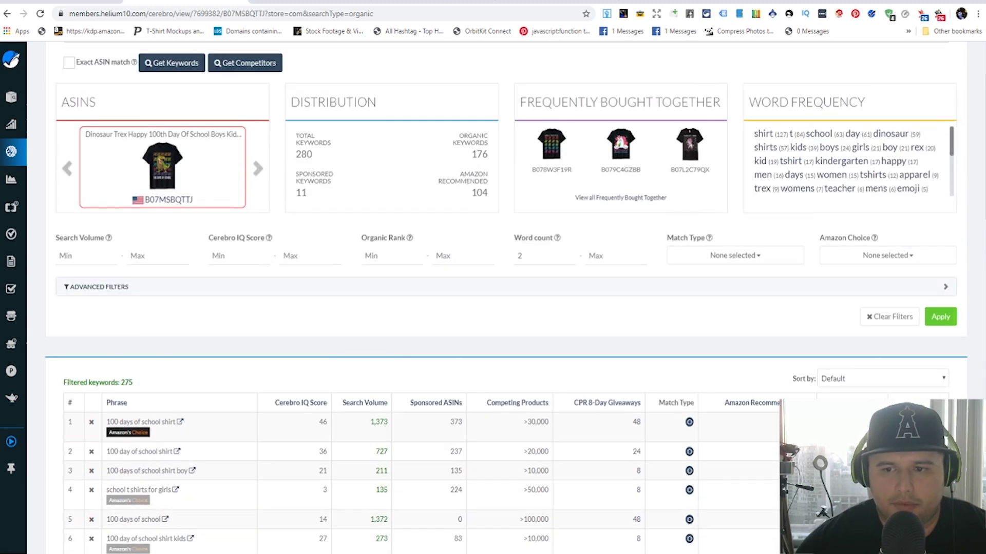
pyautogui.scroll(-2, 893, 275)
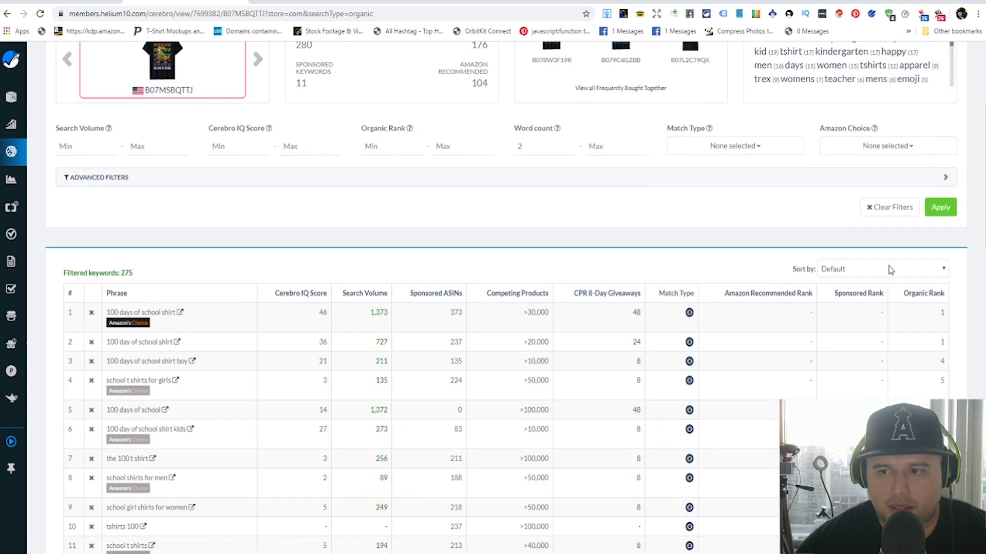
pyautogui.scroll(-6, 867, 318)
pyautogui.scroll(-13, 862, 354)
pyautogui.scroll(7, 867, 376)
pyautogui.scroll(14, 866, 380)
pyautogui.scroll(-5, 872, 385)
pyautogui.scroll(-10, 777, 314)
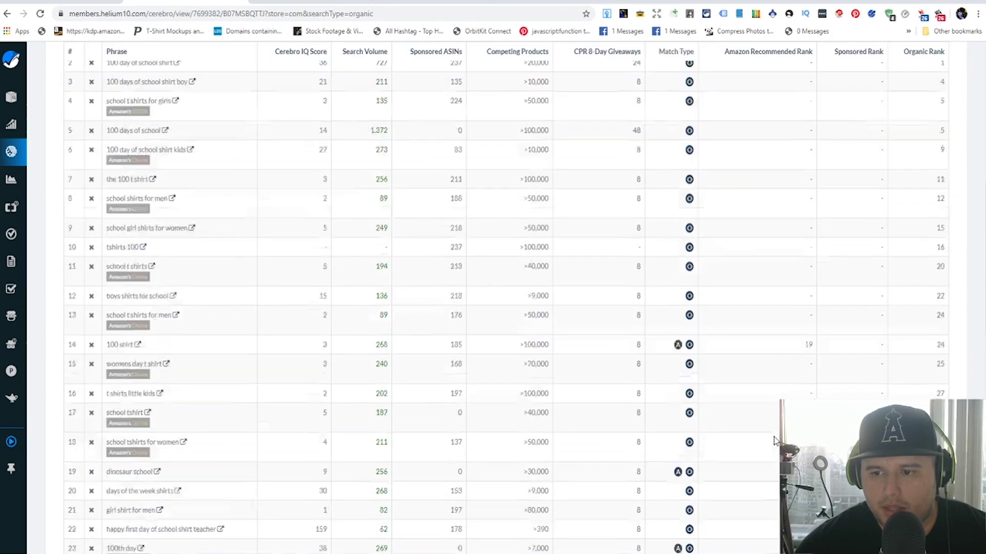
pyautogui.scroll(16, 776, 315)
pyautogui.scroll(-2, 642, 287)
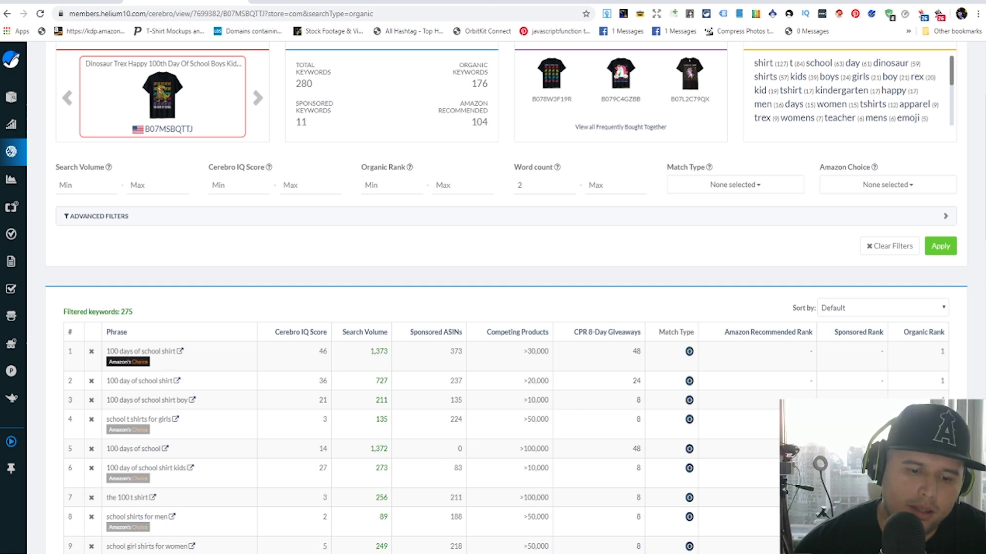
# Check the dinosaur shirt's placement in the incognito Amazon results for "100 days of school shirt" and return to Cerebro
pyautogui.click(385, 530)
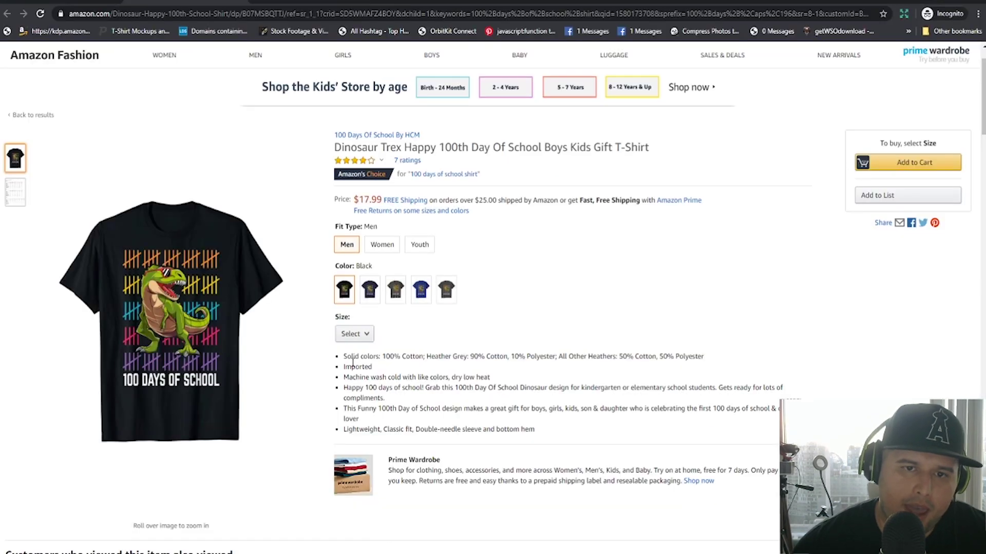
pyautogui.hotkey('alt', 'Left')
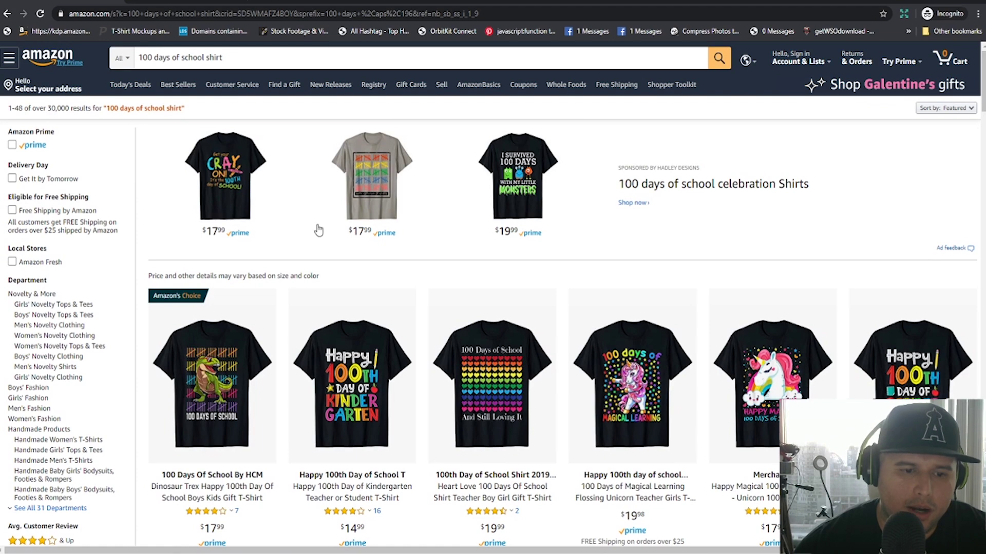
pyautogui.scroll(-3, 296, 219)
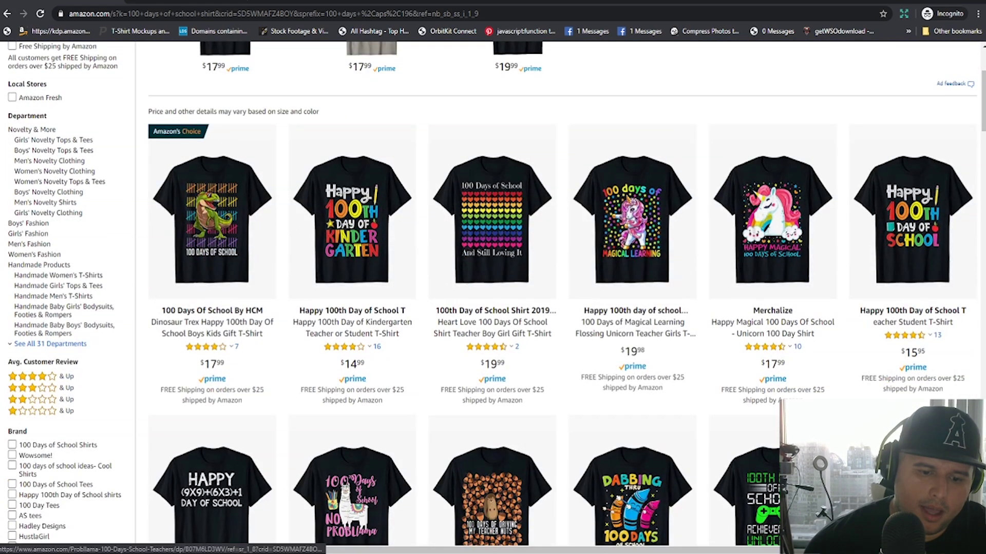
pyautogui.click(310, 528)
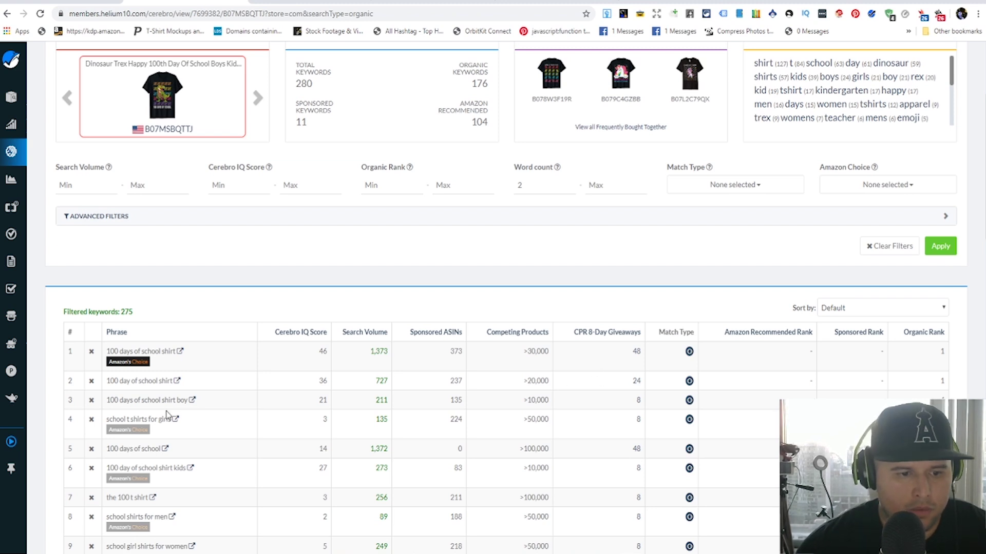
# Open the Amazon results for the keyword "100 day of school shirt" and compare the top shirts' best sellers ranks
pyautogui.click(178, 383)
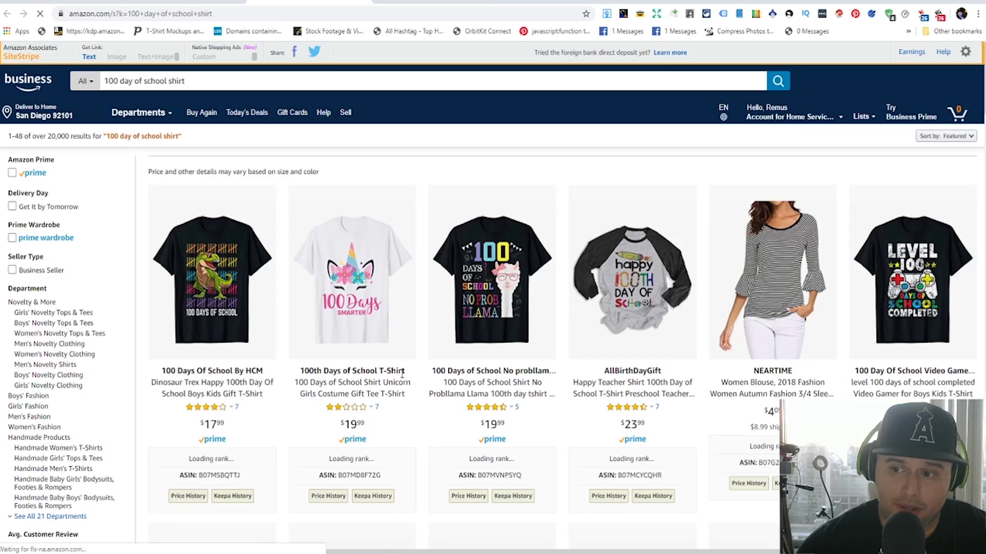
pyautogui.scroll(-3, 249, 210)
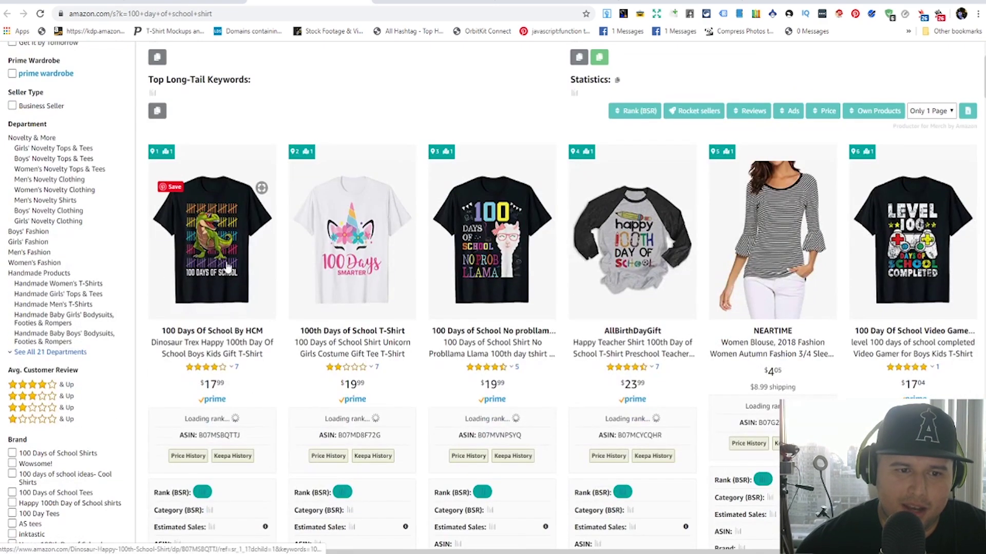
pyautogui.scroll(-1, 205, 298)
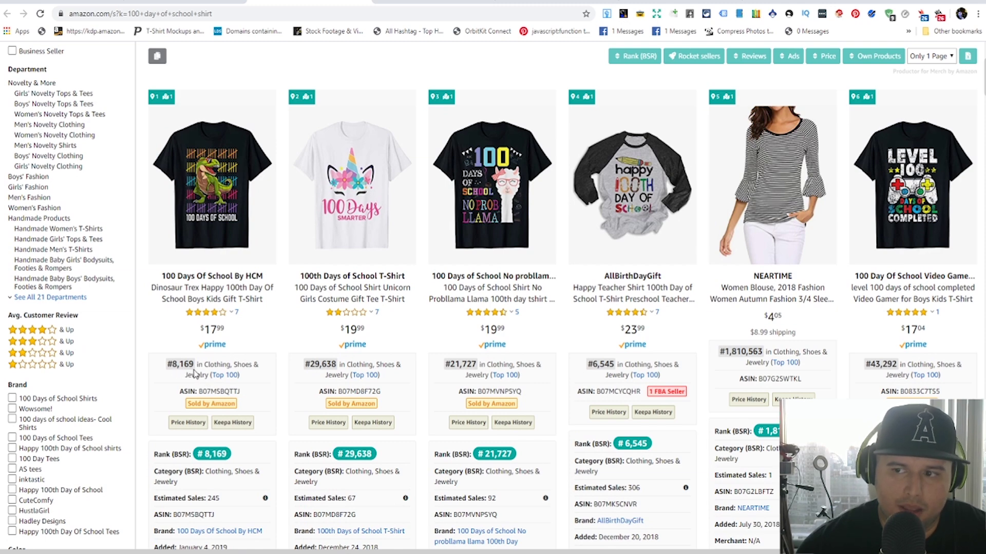
pyautogui.scroll(-2, 194, 370)
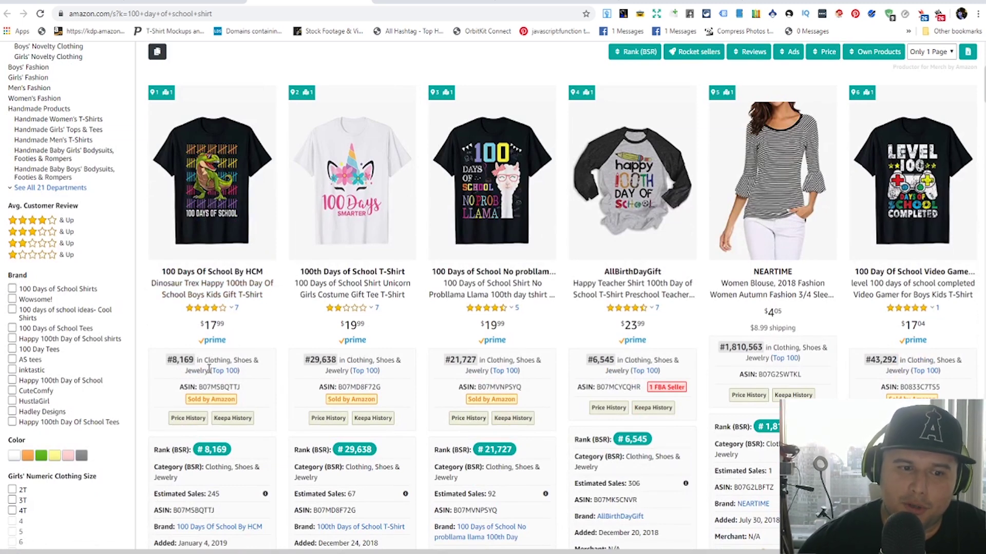
# Return to the Cerebro keyword table and review the top phrases the dinosaur shirt ranks for organically
pyautogui.click(181, 1)
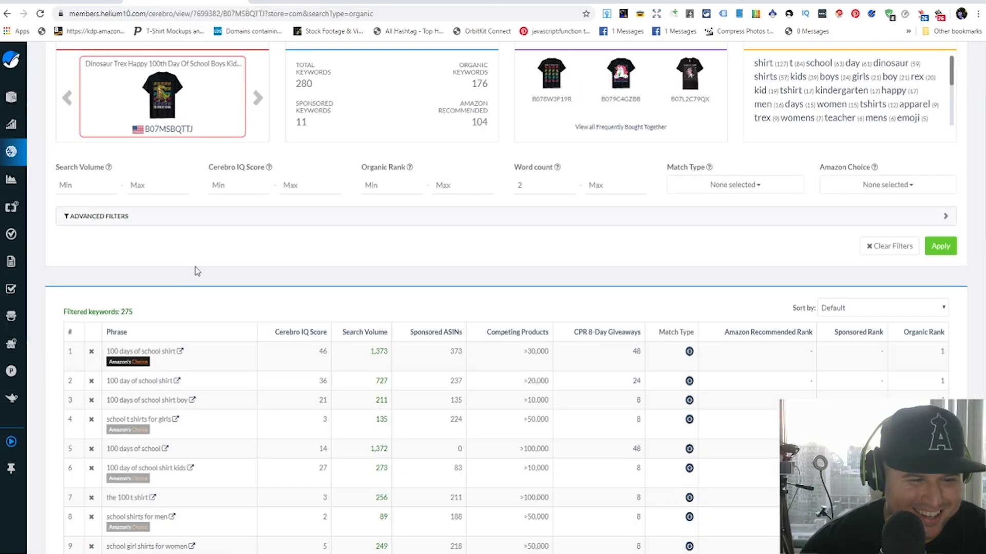
pyautogui.scroll(-1, 361, 280)
pyautogui.scroll(-2, 361, 284)
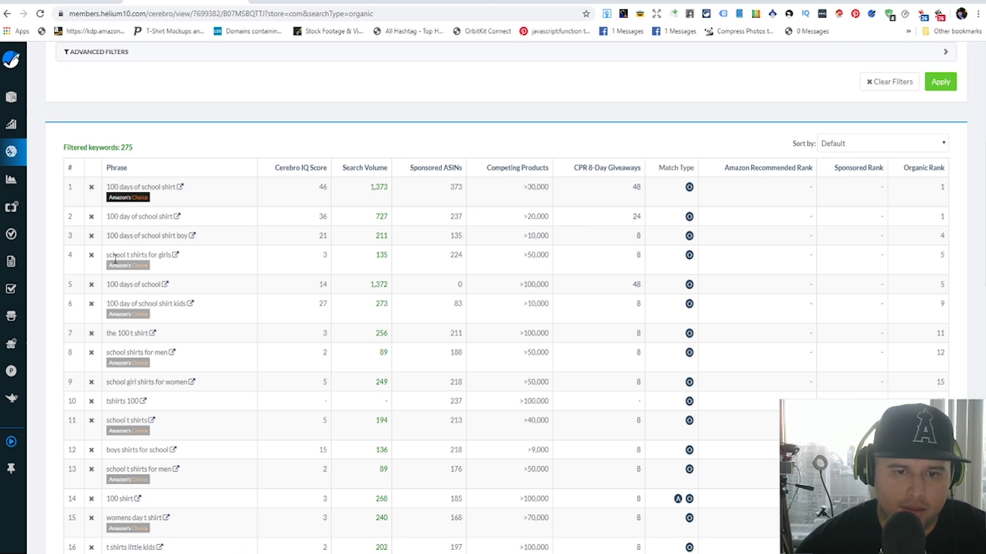
pyautogui.moveTo(134, 265)
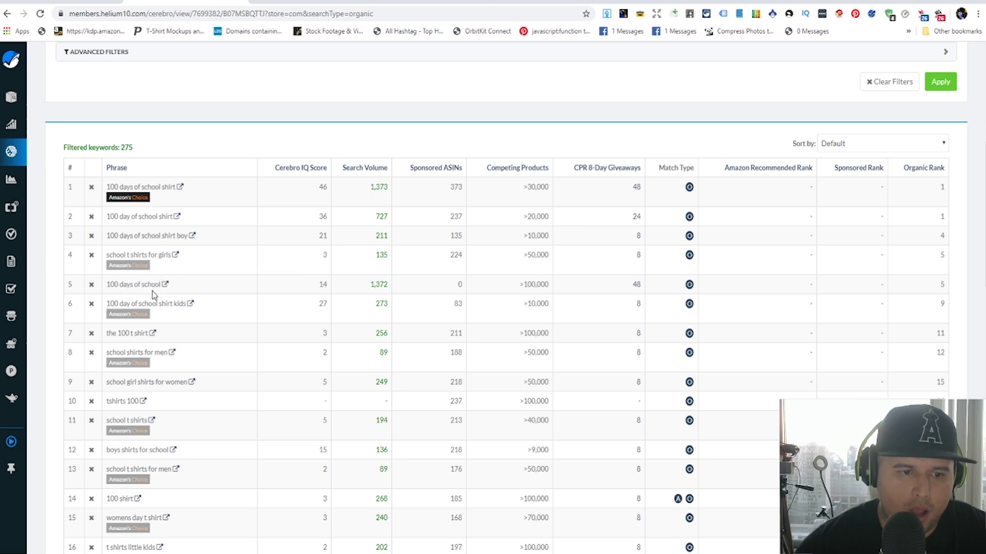
pyautogui.scroll(-1, 154, 293)
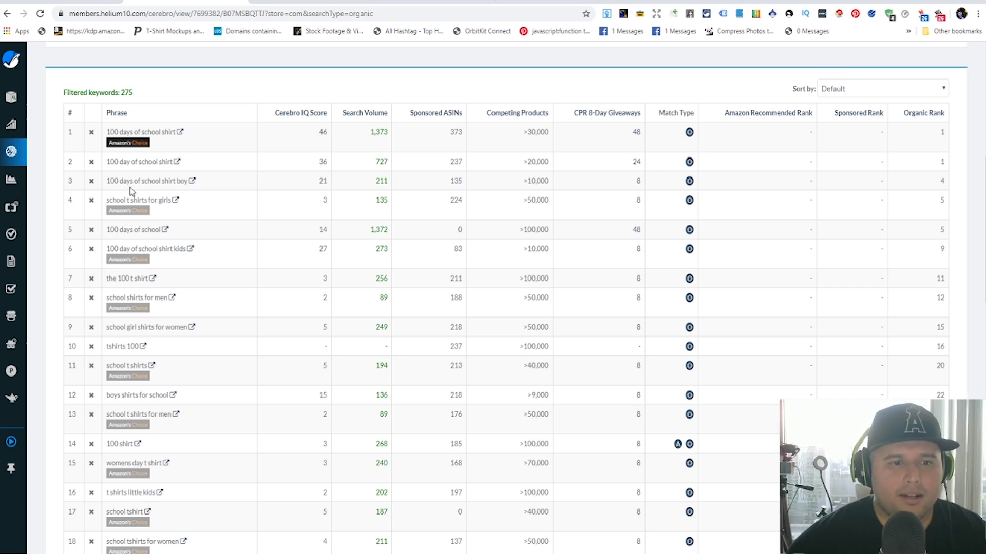
# Open the Amazon results for "100 days of school shirt boy" and compare the shirts' first-listed dates and best sellers ranks
pyautogui.click(192, 181)
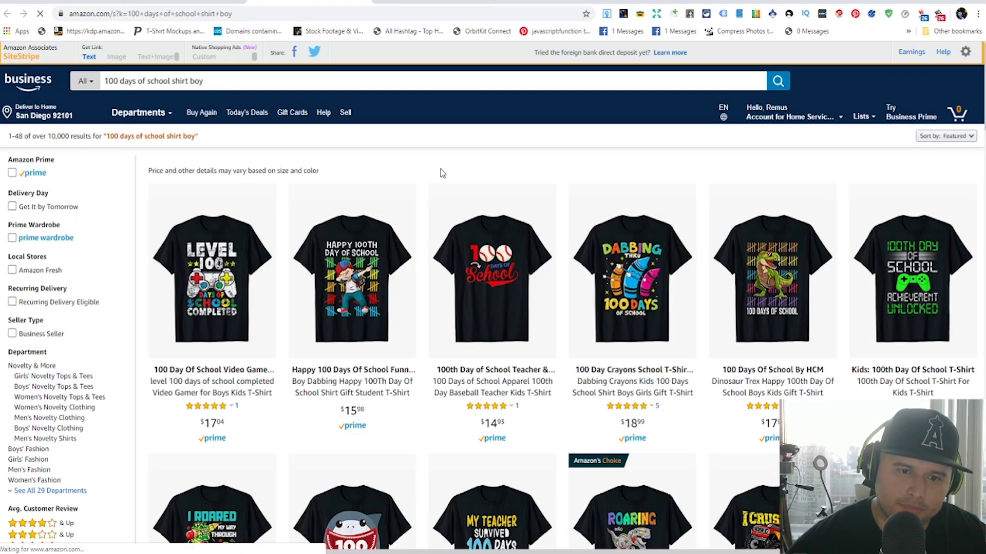
pyautogui.hotkey('ctrl', 'w')
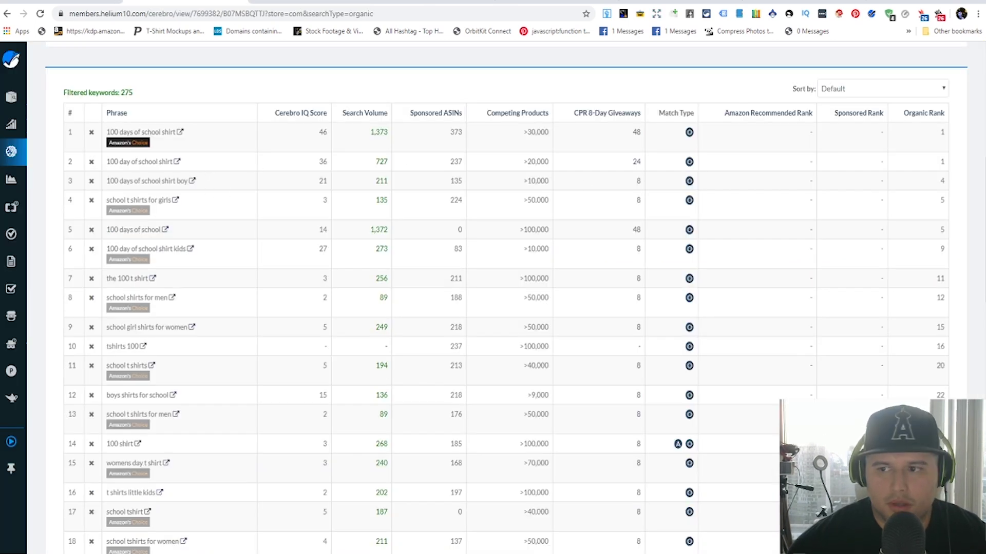
pyautogui.hotkey('ctrl', 'Tab')
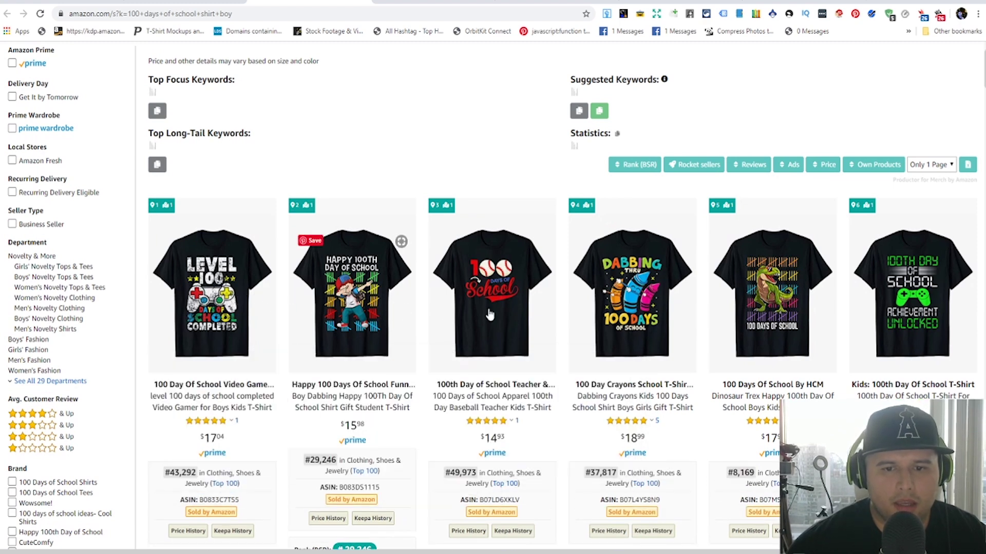
pyautogui.moveTo(635, 296)
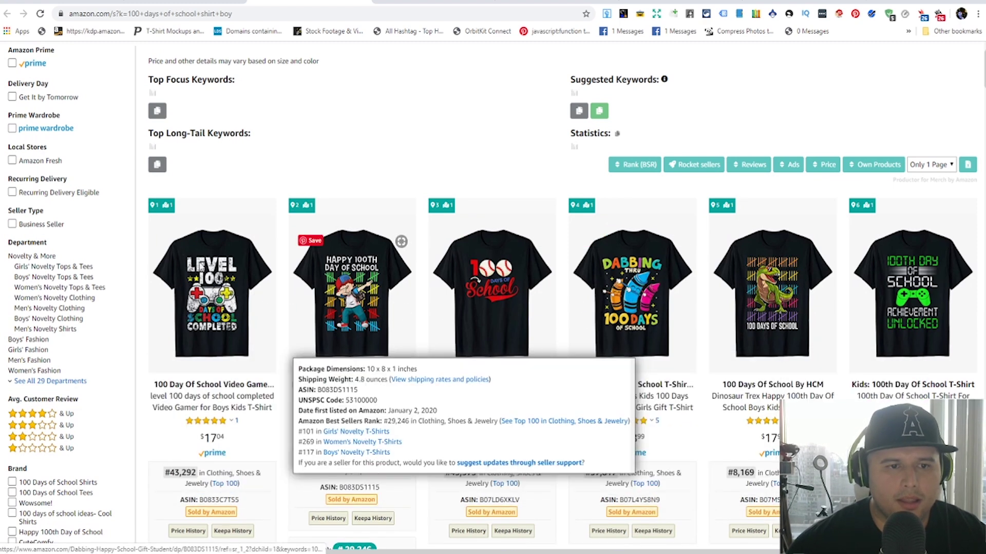
pyautogui.scroll(-2, 648, 370)
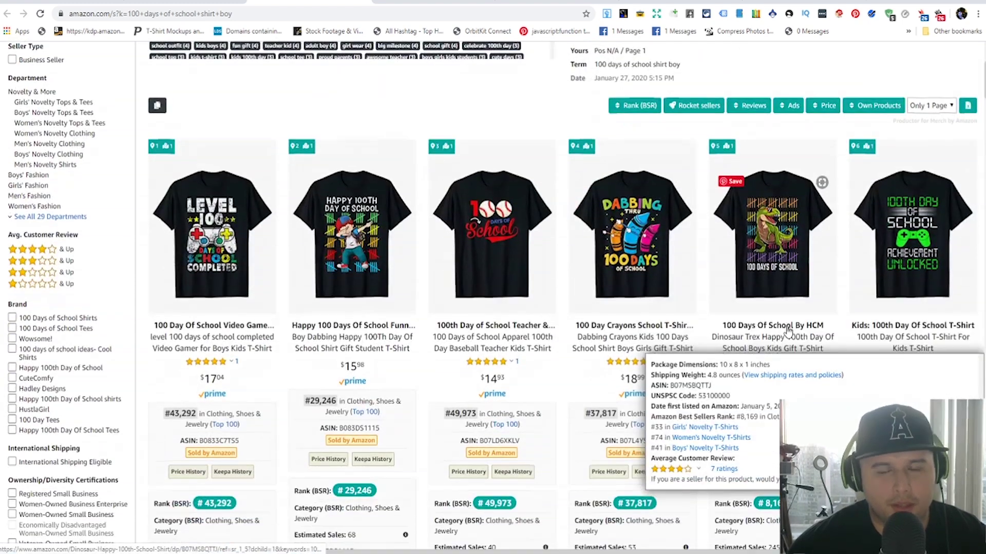
pyautogui.scroll(-1, 780, 285)
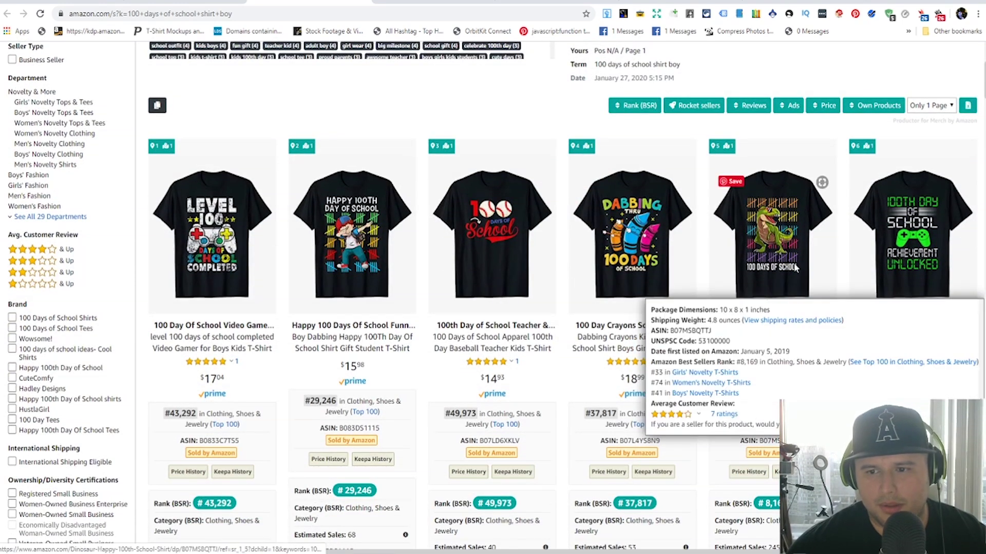
pyautogui.moveTo(447, 260)
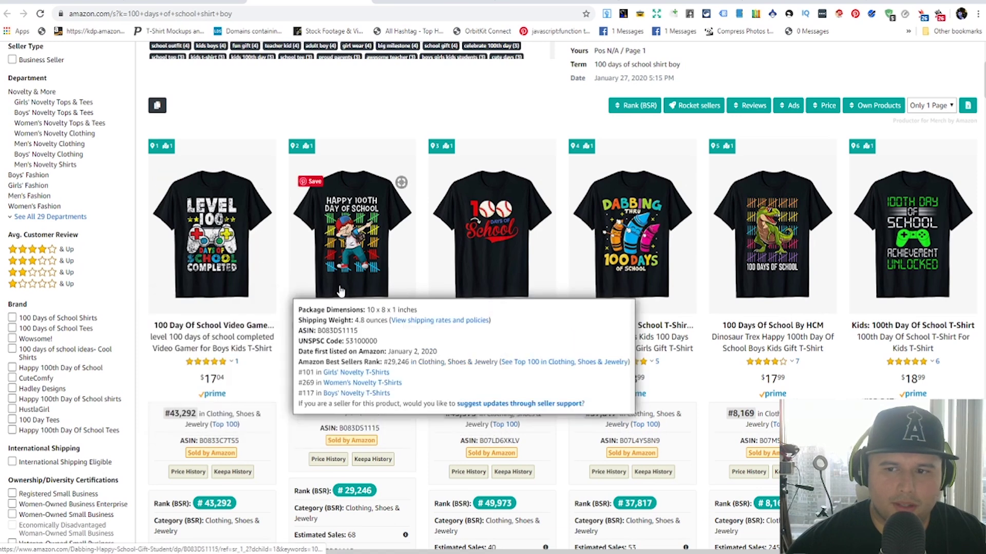
# Open the dinosaur shirt's listing from the incognito Amazon results and examine the keyword wording in its title and bullet points
pyautogui.scroll(-1, 657, 308)
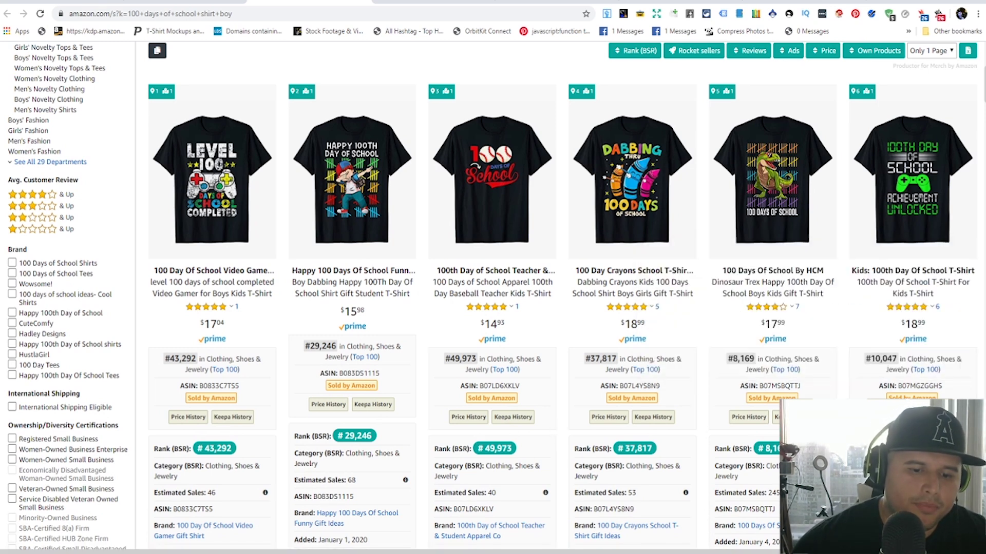
pyautogui.click(380, 514)
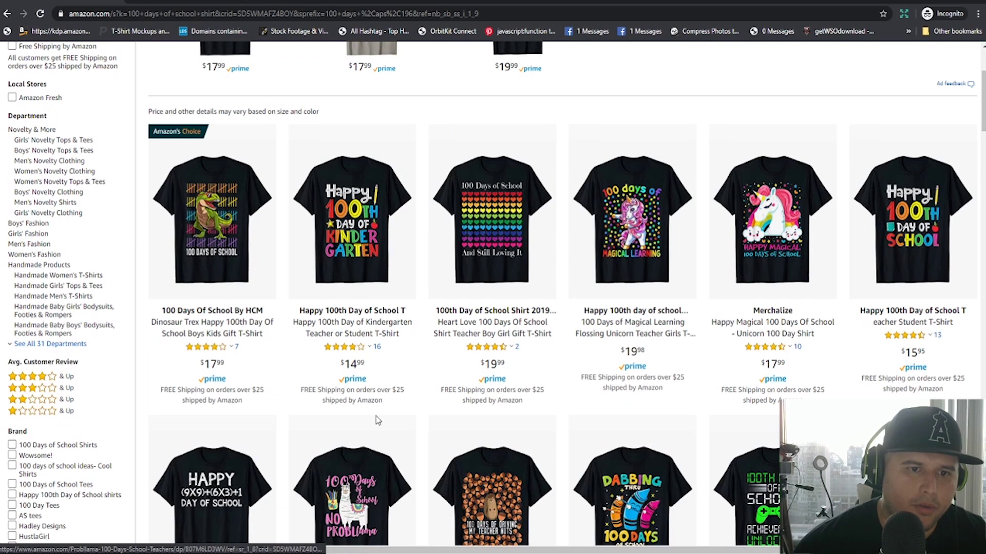
pyautogui.click(231, 205)
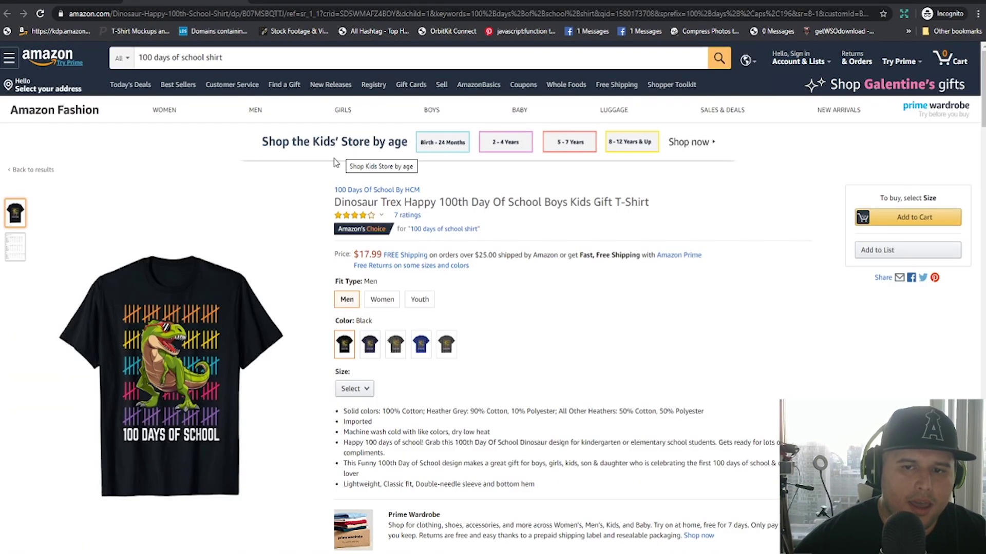
pyautogui.doubleClick(555, 202)
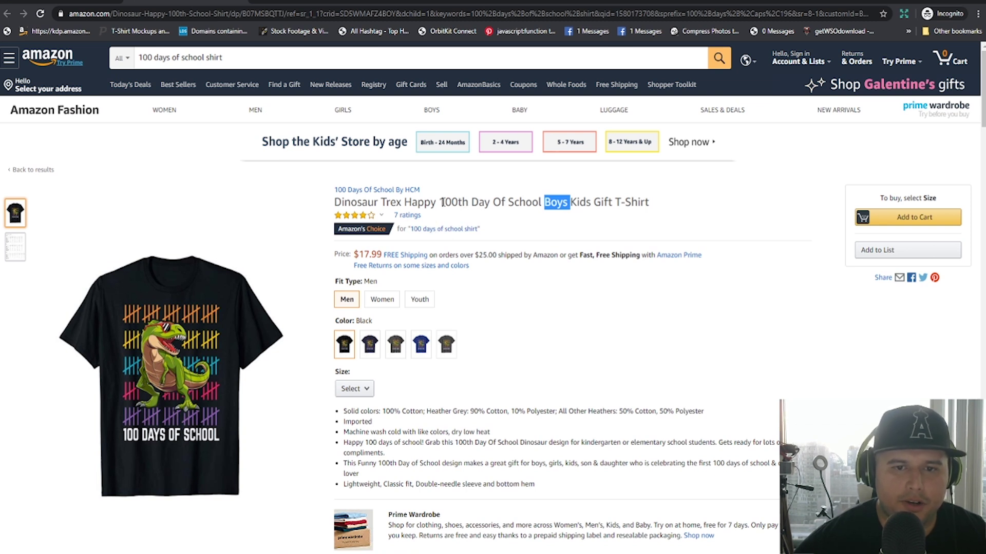
pyautogui.moveTo(452, 201); pyautogui.dragTo(444, 201)
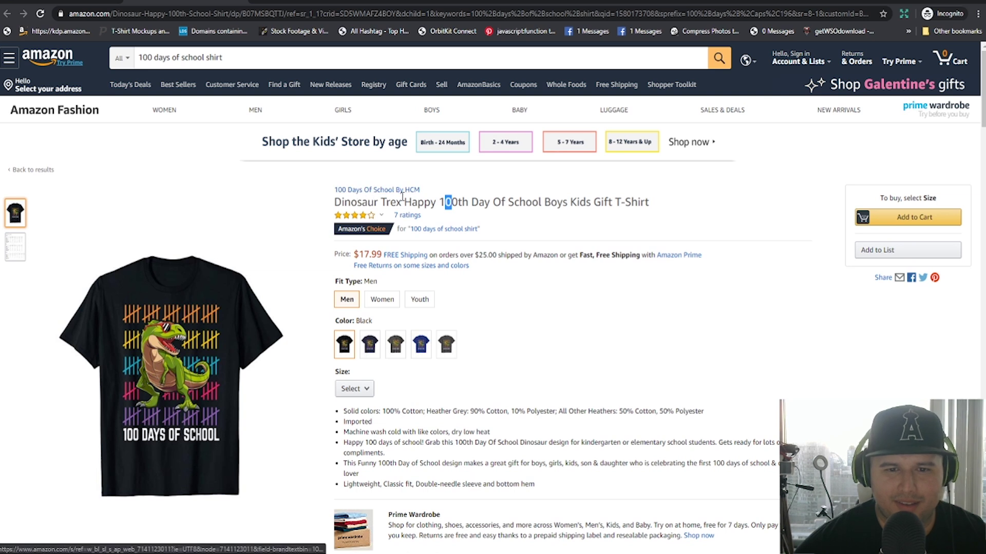
pyautogui.doubleClick(445, 205)
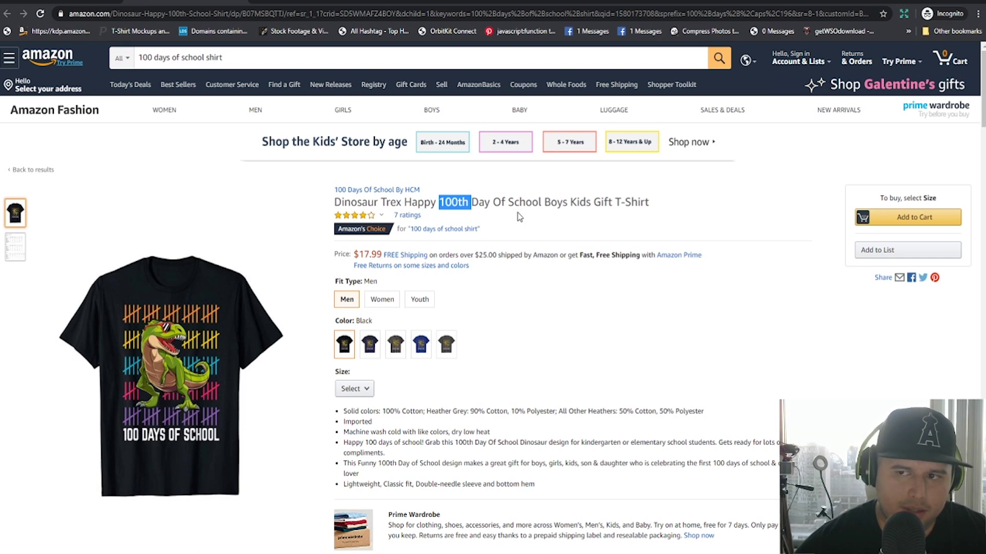
pyautogui.moveTo(380, 442)
pyautogui.mouseDown()
pyautogui.moveTo(379, 454)
pyautogui.moveTo(369, 443)
pyautogui.mouseUp()
pyautogui.tripleClick(368, 443)
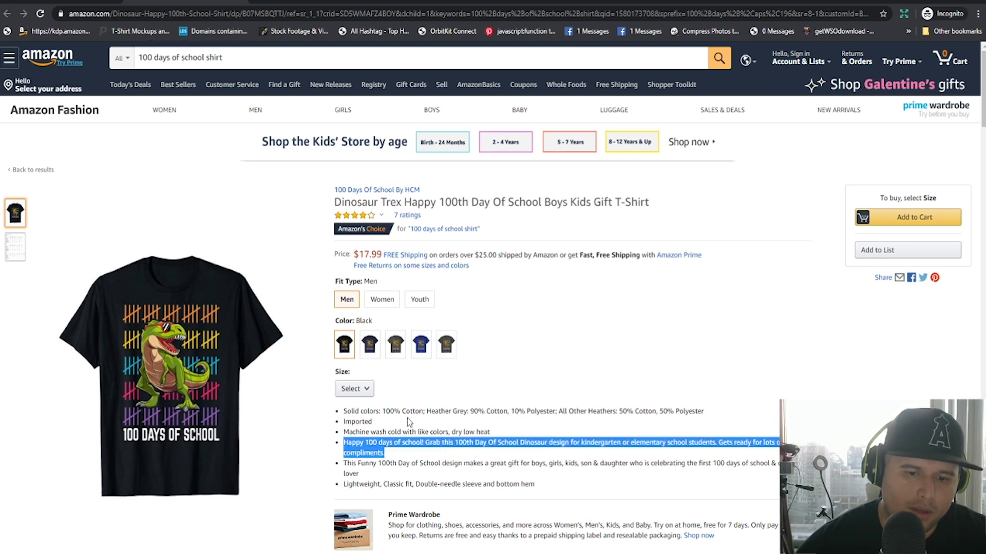
pyautogui.click(524, 204)
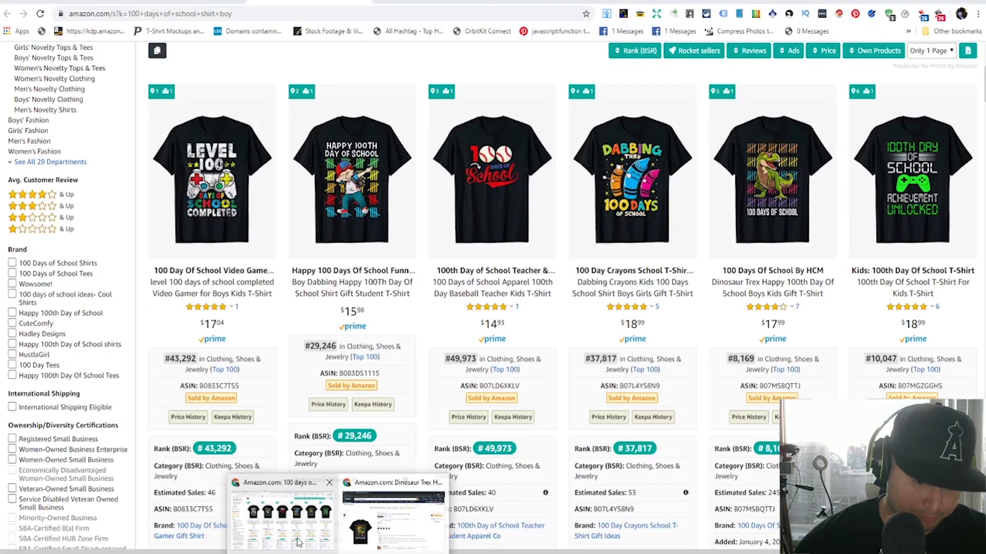
# Return to Cerebro in the regular browser window and review the dinosaur shirt's keyword metrics and rank columns
pyautogui.click(297, 542)
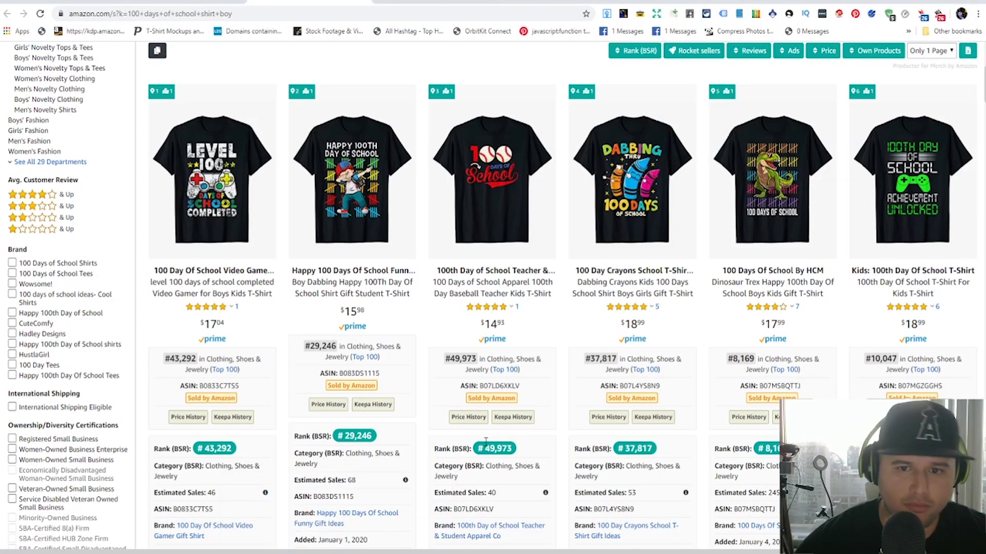
pyautogui.click(231, 2)
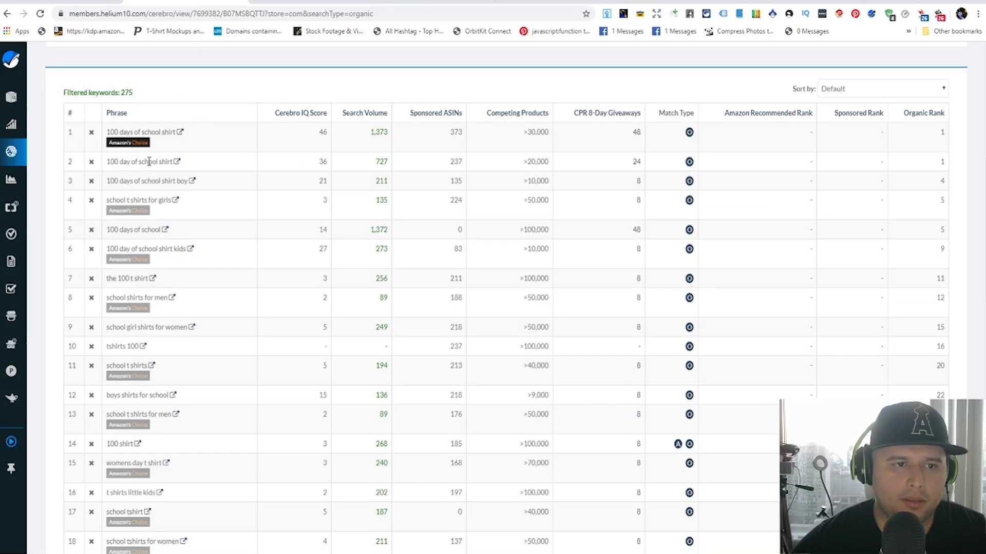
pyautogui.scroll(-1, 167, 196)
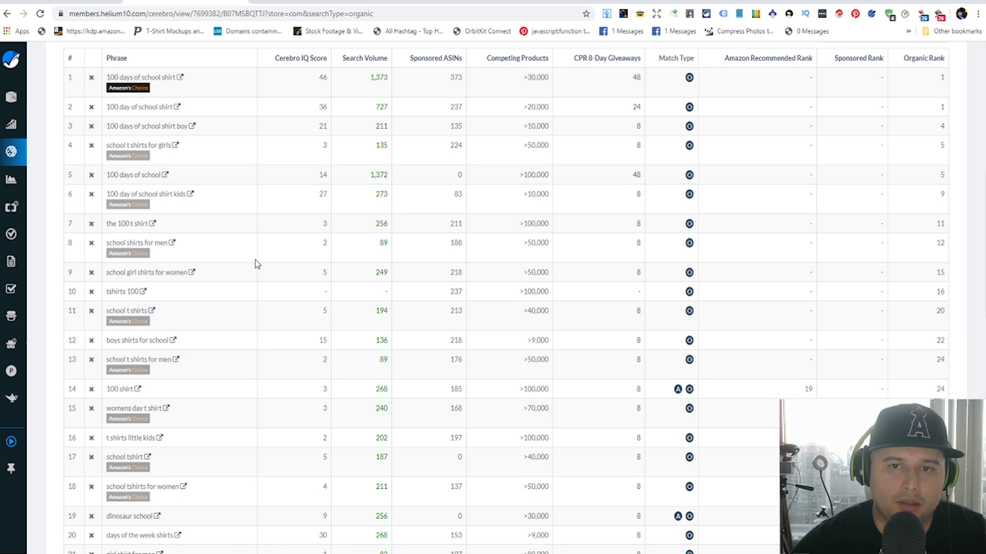
pyautogui.scroll(1, 254, 261)
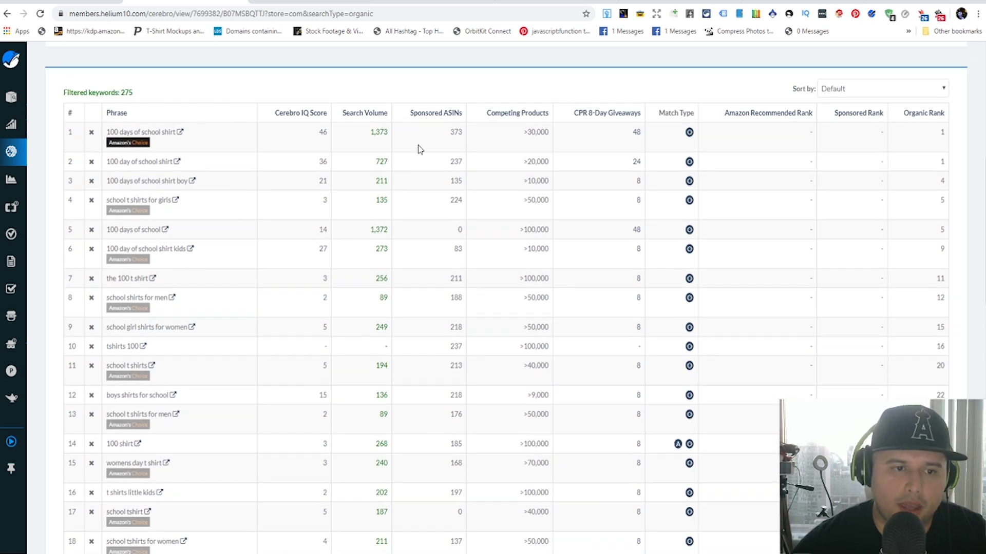
pyautogui.scroll(1, 452, 197)
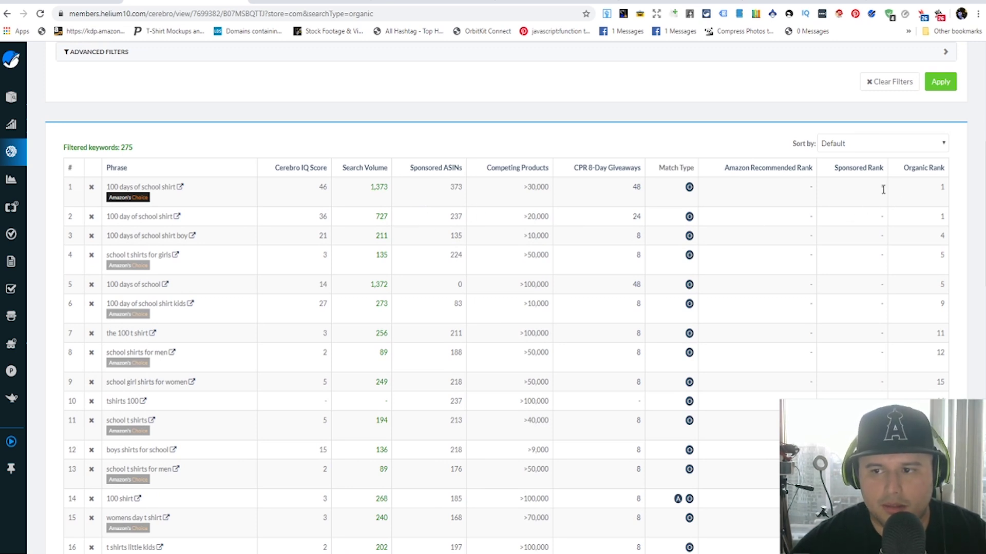
pyautogui.scroll(-12, 827, 222)
pyautogui.scroll(15, 827, 226)
pyautogui.scroll(-4, 847, 227)
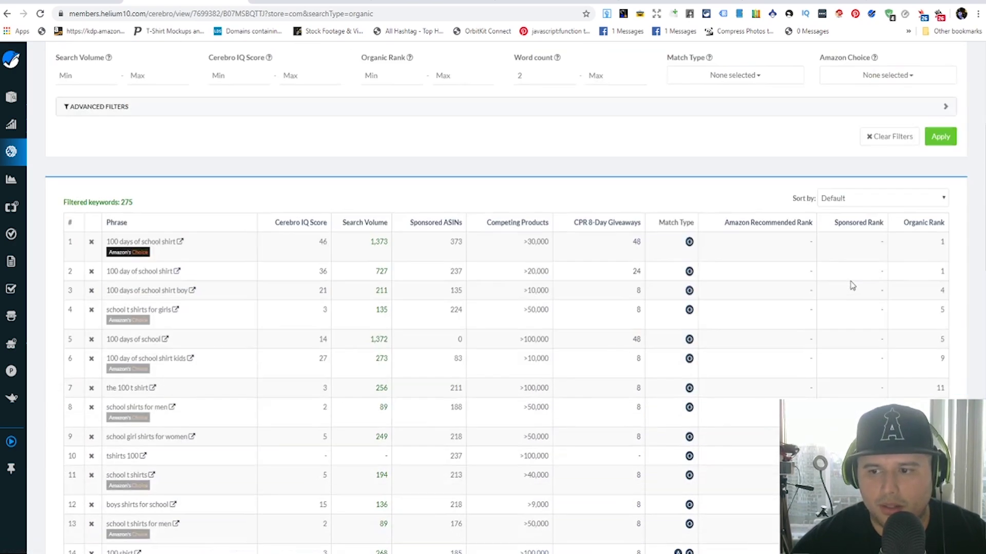
# Sort the keyword table by sponsored rank, low to high, and review the phrases the shirt is advertised for
pyautogui.click(871, 223)
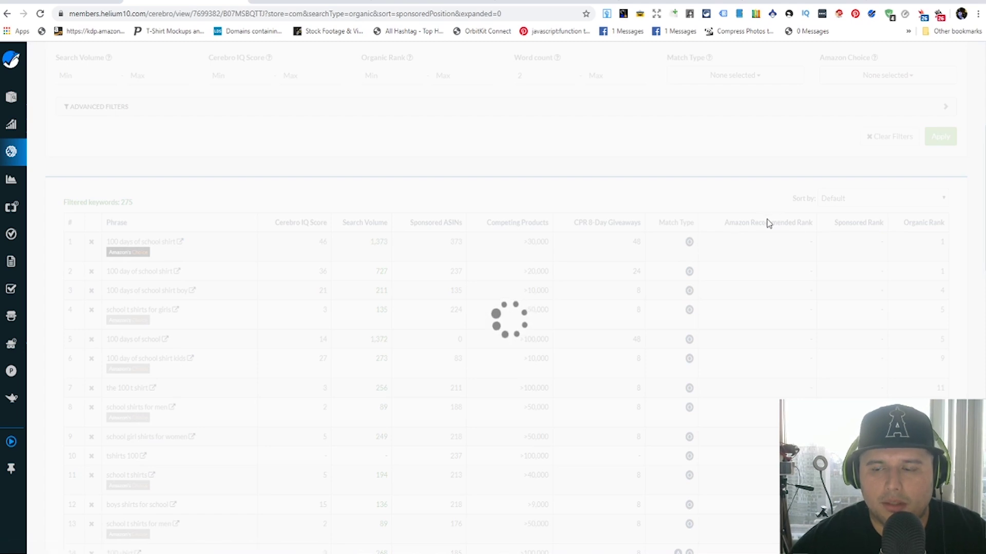
pyautogui.scroll(-1, 867, 314)
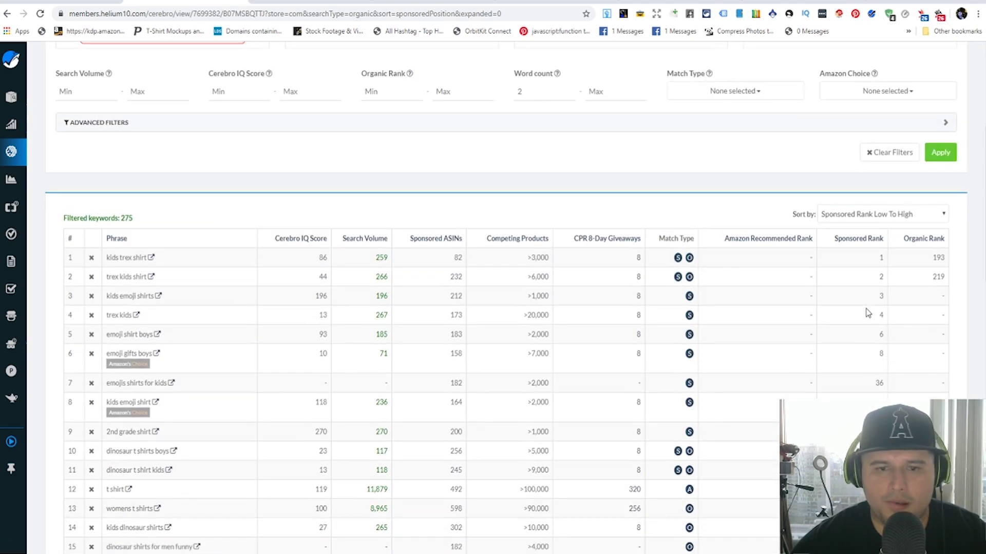
pyautogui.scroll(-3, 870, 295)
pyautogui.scroll(2, 871, 280)
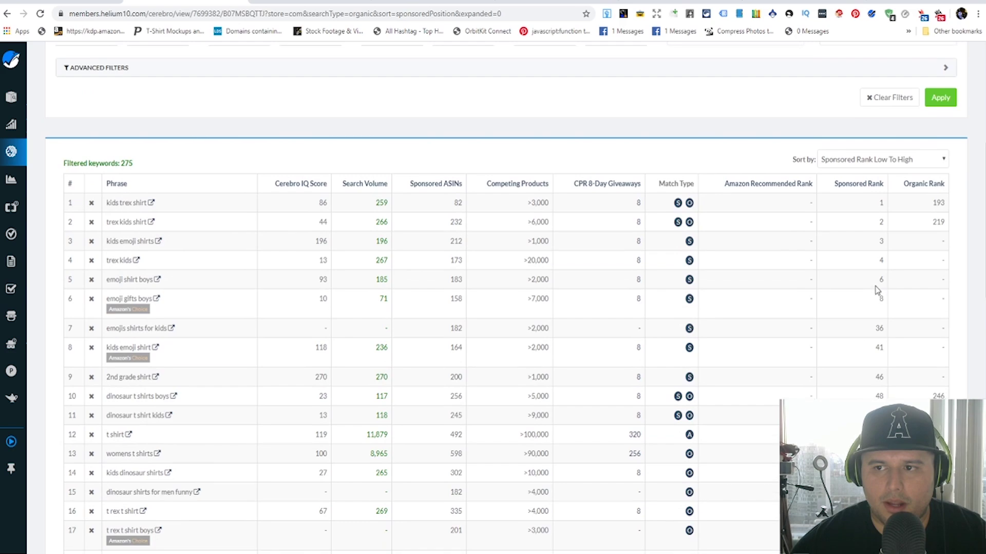
# Open the Amazon results for "kids trex shirt", look through the listed shirts for the dinosaur design, and return to Cerebro
pyautogui.click(148, 205)
pyautogui.scroll(-15, 439, 255)
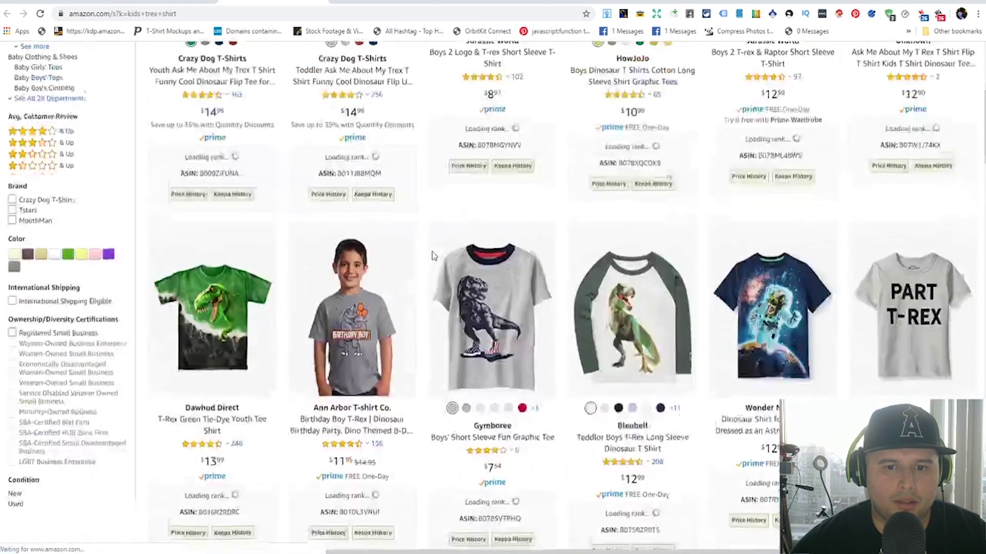
pyautogui.scroll(-15, 433, 257)
pyautogui.scroll(15, 434, 256)
pyautogui.scroll(-7, 433, 256)
pyautogui.scroll(5, 434, 256)
pyautogui.scroll(-4, 435, 255)
pyautogui.scroll(-15, 434, 255)
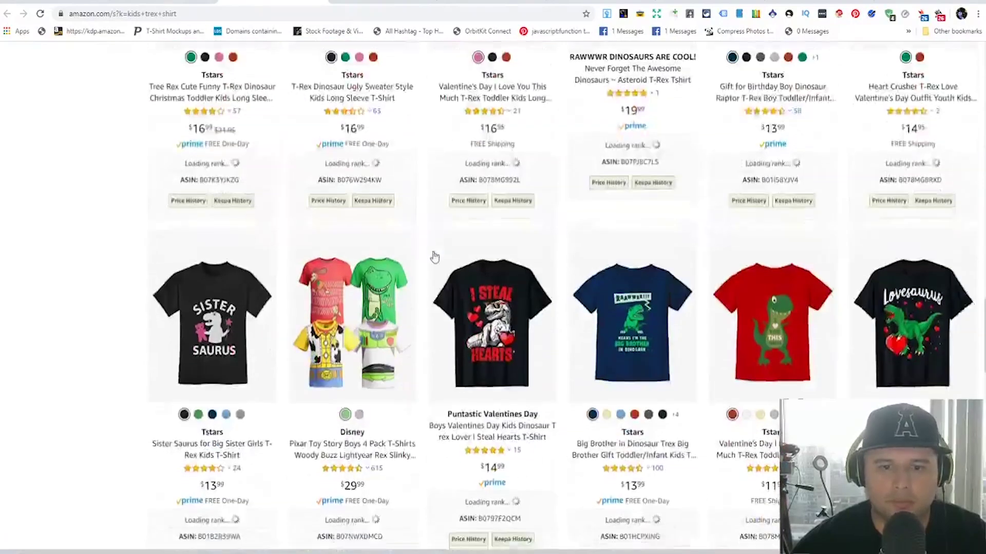
pyautogui.scroll(10, 434, 257)
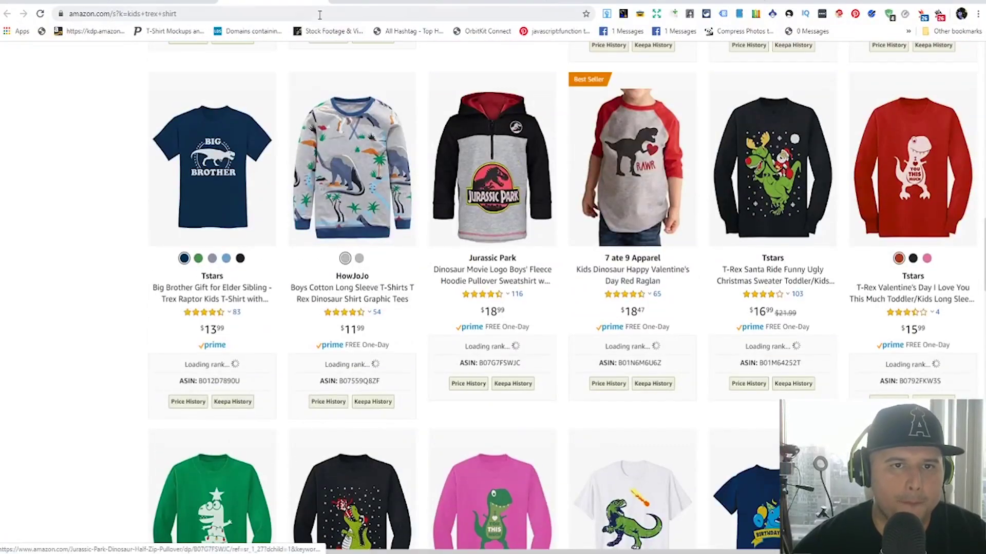
pyautogui.click(327, 4)
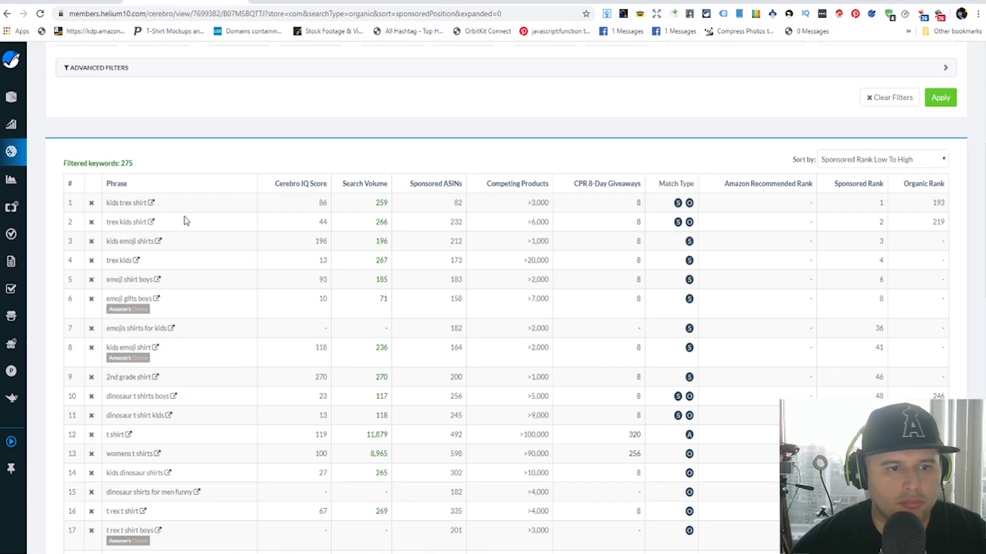
# Open the Amazon results for "trex kids shirt", scan the listed shirts, and return to the Cerebro keyword table
pyautogui.click(150, 223)
pyautogui.scroll(-5, 341, 221)
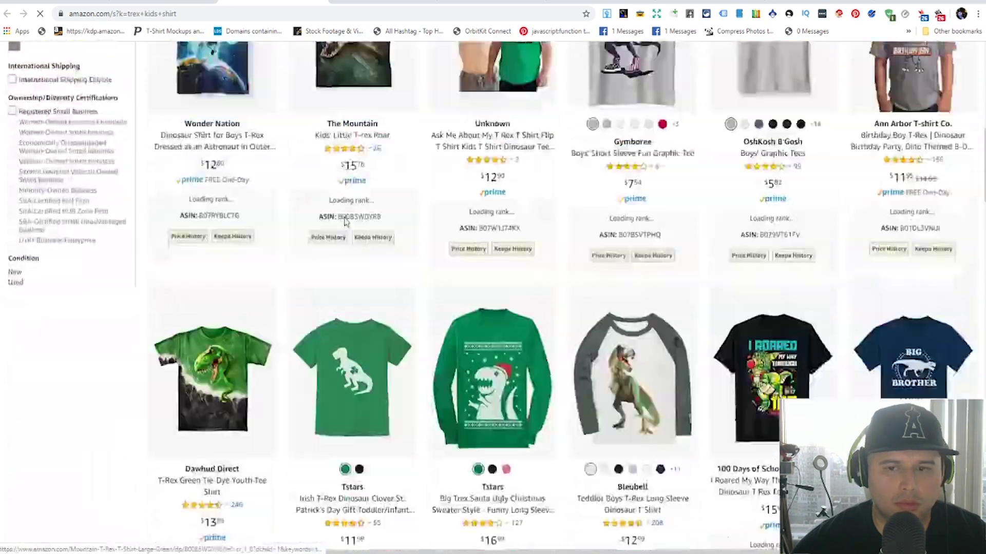
pyautogui.scroll(-5, 343, 231)
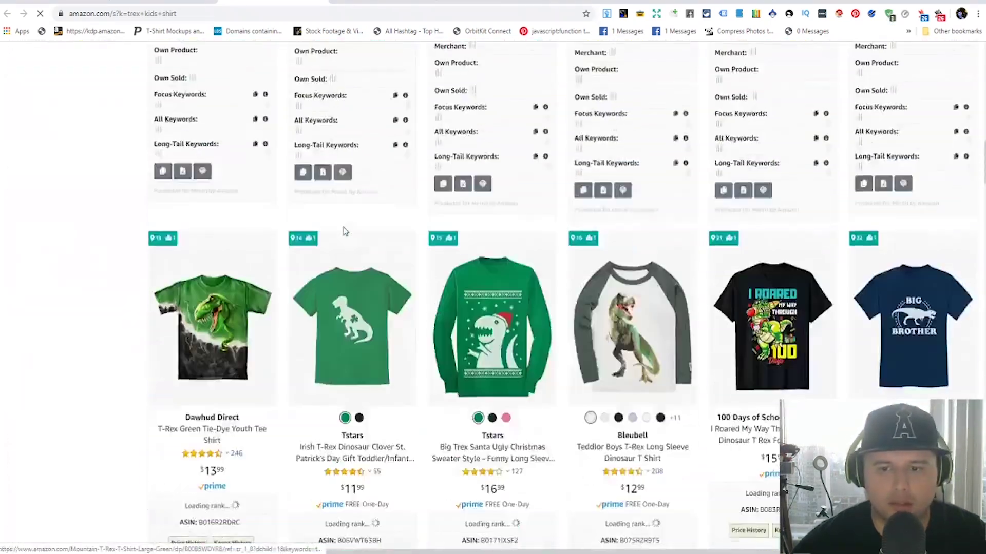
pyautogui.scroll(-10, 343, 226)
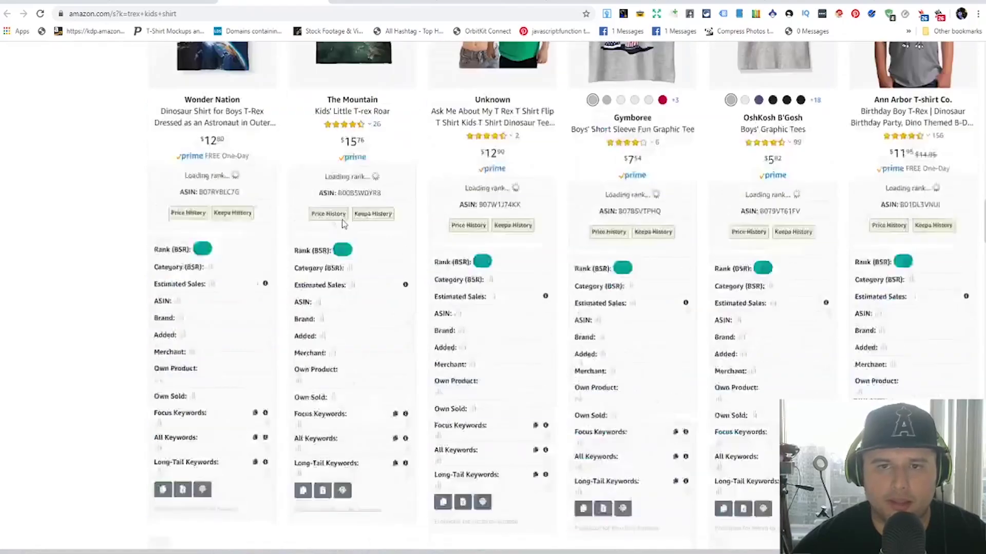
pyautogui.scroll(20, 341, 221)
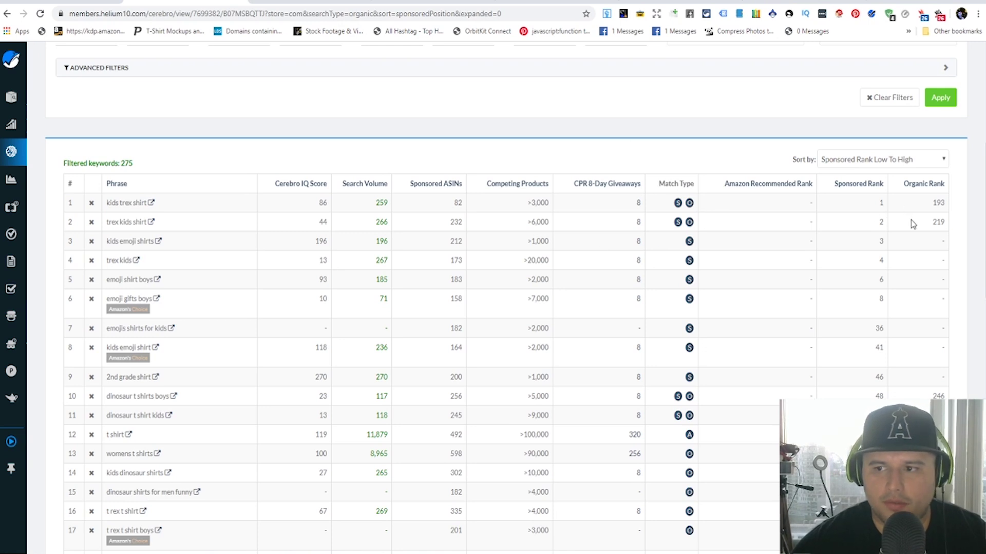
# Highlight the organic ranks of "kids trex shirt" and "trex kids shirt" to compare them with their sponsored ranks
pyautogui.doubleClick(937, 203)
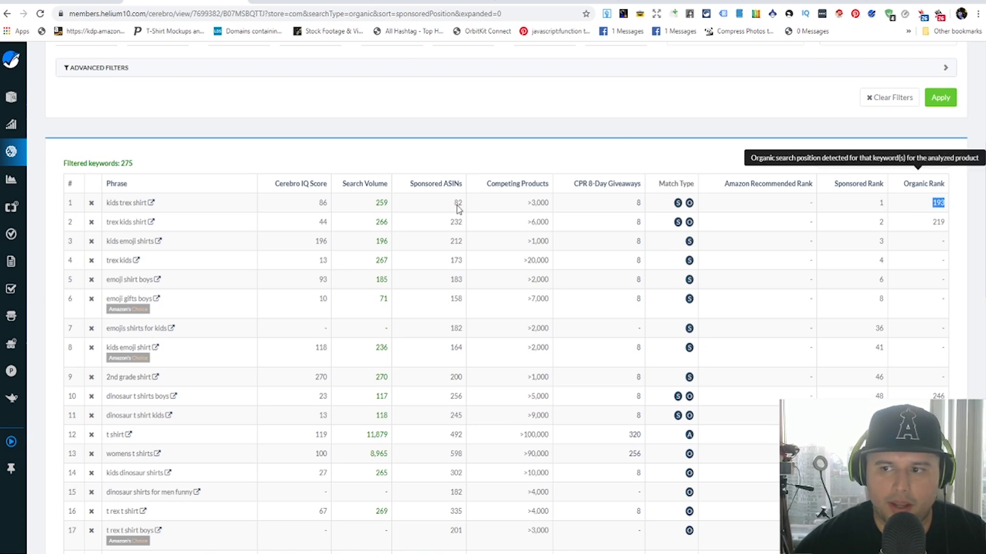
pyautogui.click(944, 221)
pyautogui.doubleClick(937, 223)
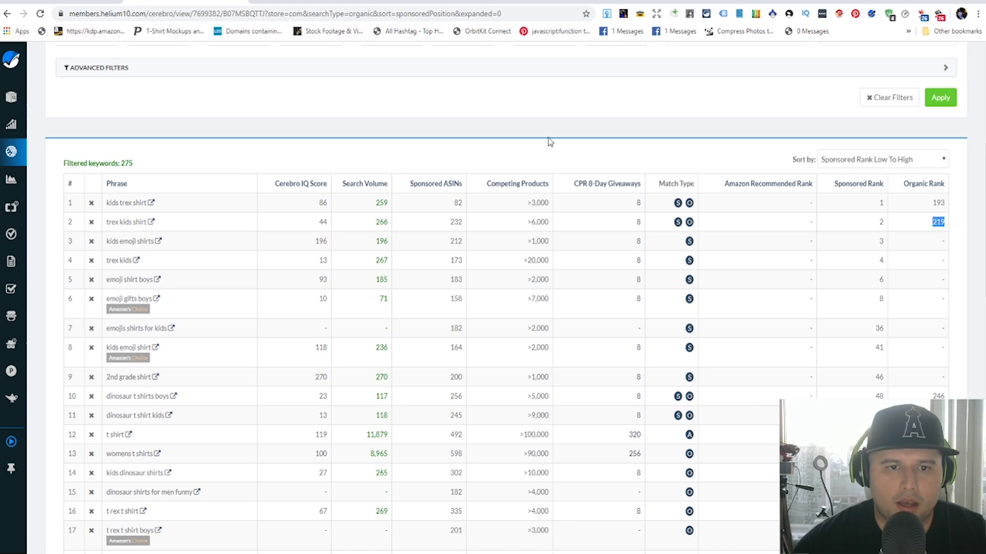
# Sort the keyword table by search volume, high to low, and review the top phrases' organic ranks
pyautogui.click(358, 185)
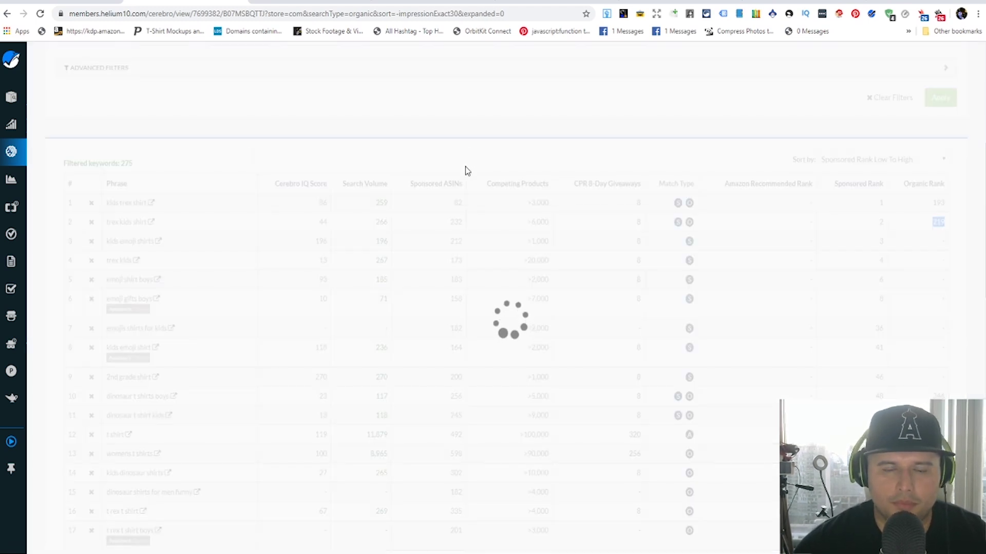
pyautogui.scroll(-3, 490, 215)
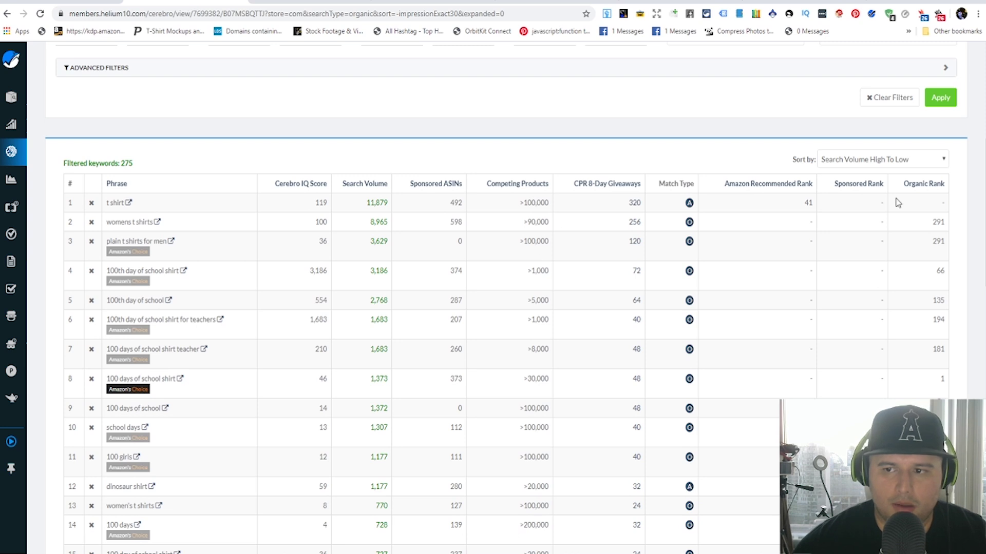
# Sort the keyword table by organic rank, low to high, and review the product summary and best-ranked phrases
pyautogui.click(926, 187)
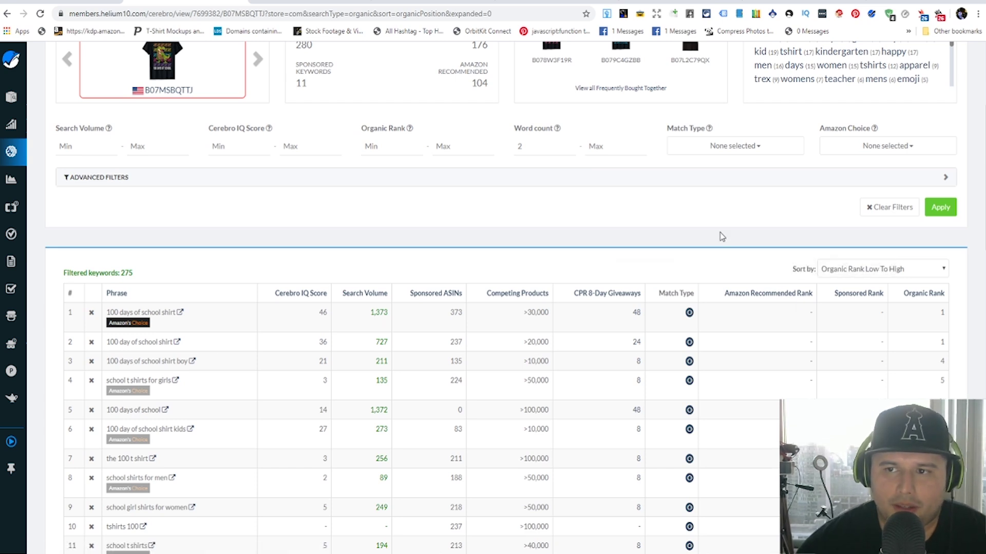
pyautogui.scroll(1, 693, 284)
pyautogui.scroll(1, 636, 290)
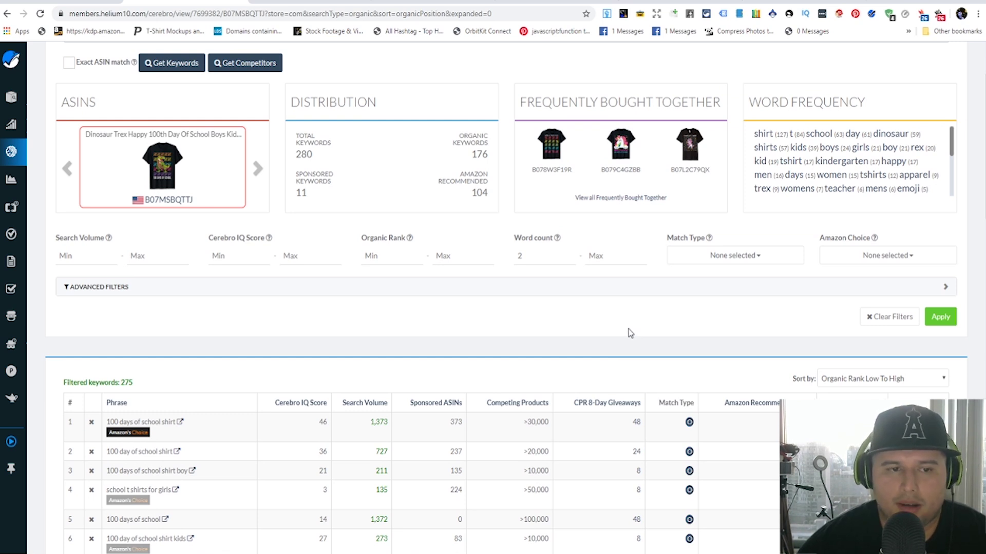
pyautogui.scroll(1, 630, 334)
pyautogui.scroll(-2, 624, 328)
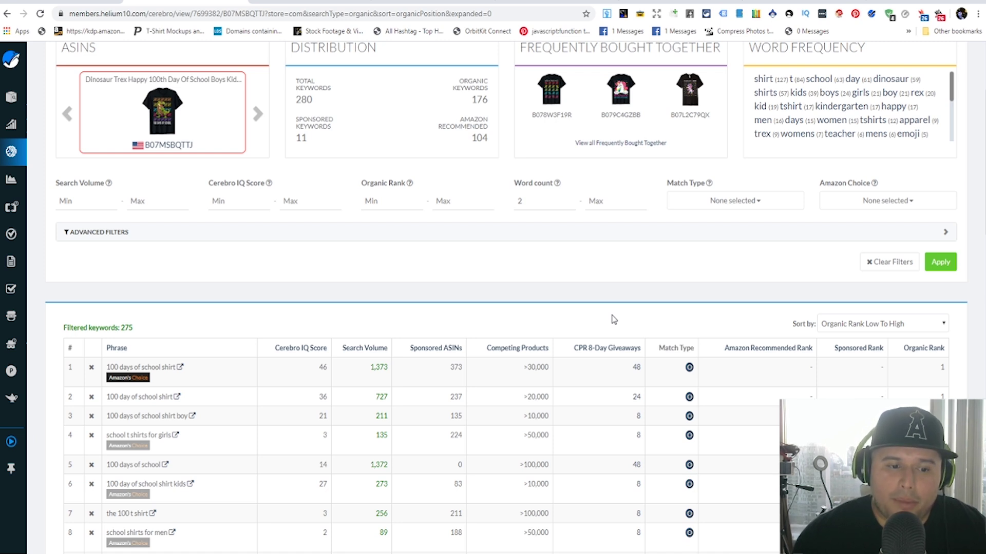
pyautogui.scroll(-2, 585, 411)
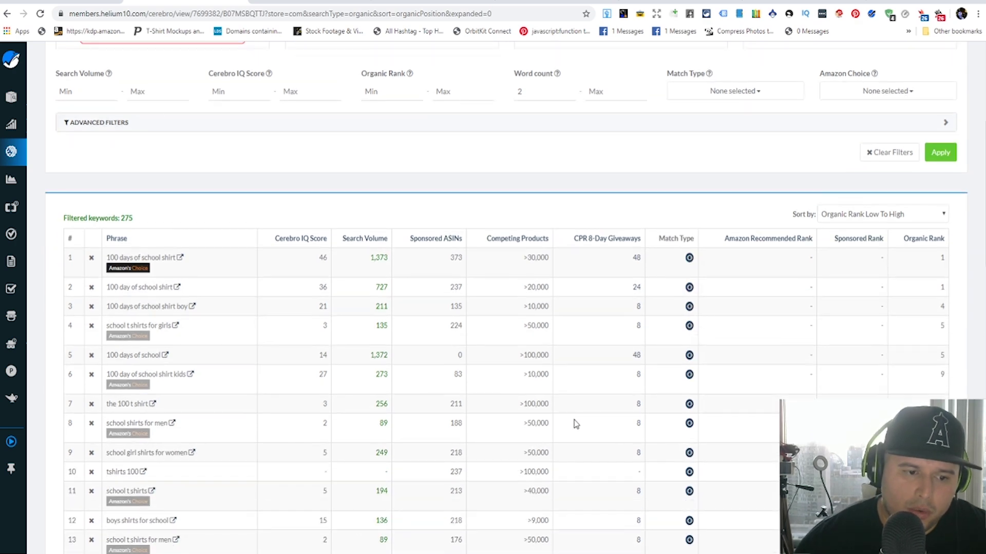
pyautogui.scroll(-3, 190, 296)
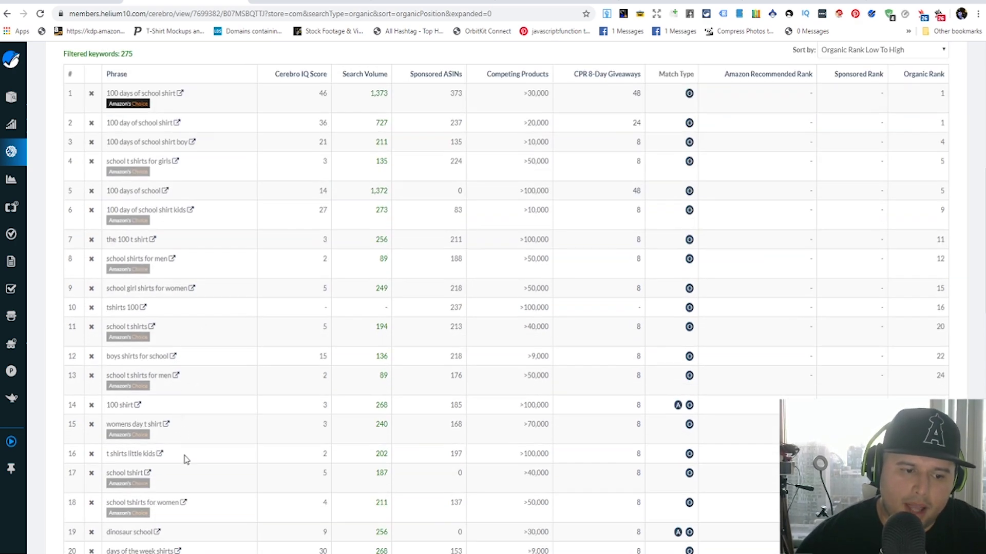
pyautogui.scroll(1, 219, 367)
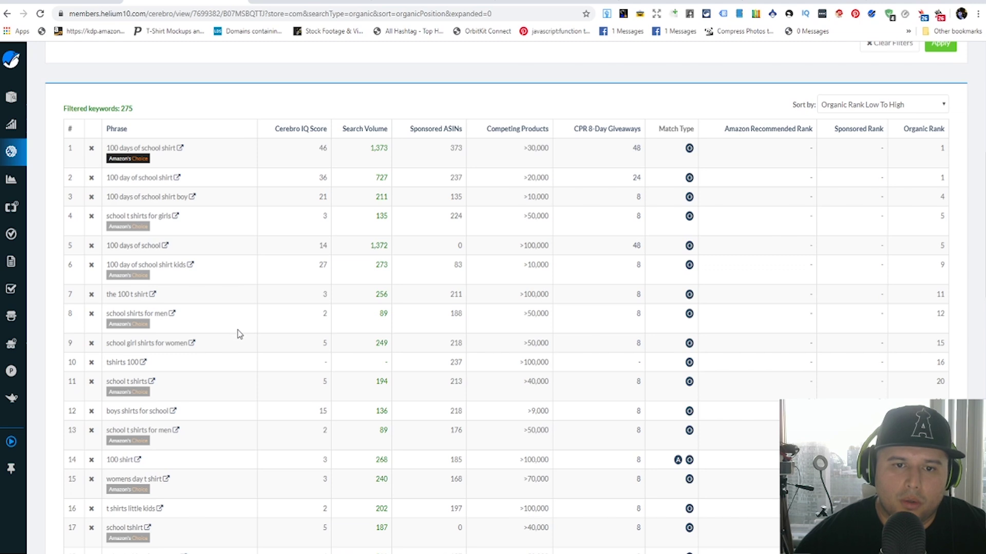
pyautogui.scroll(2, 232, 377)
pyautogui.scroll(1, 228, 380)
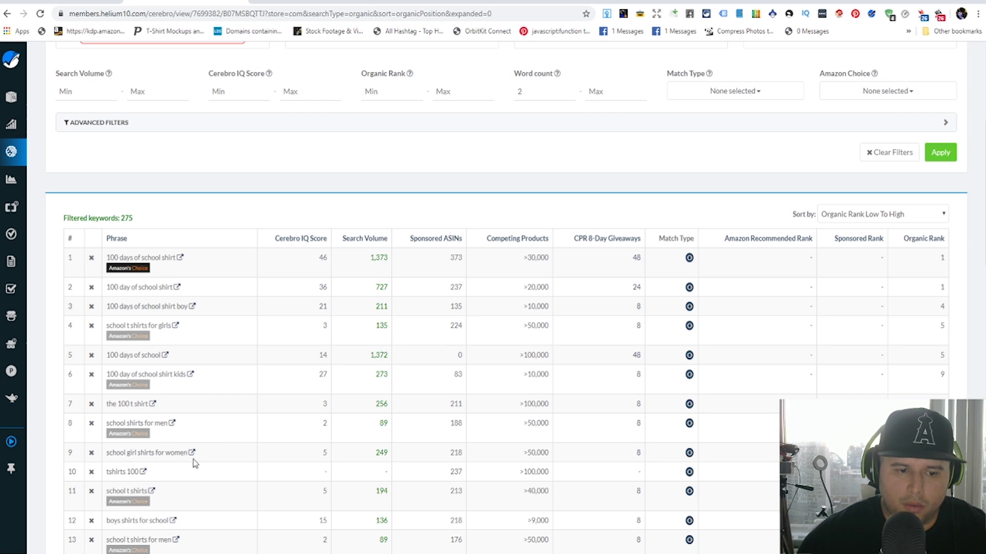
pyautogui.scroll(3, 366, 289)
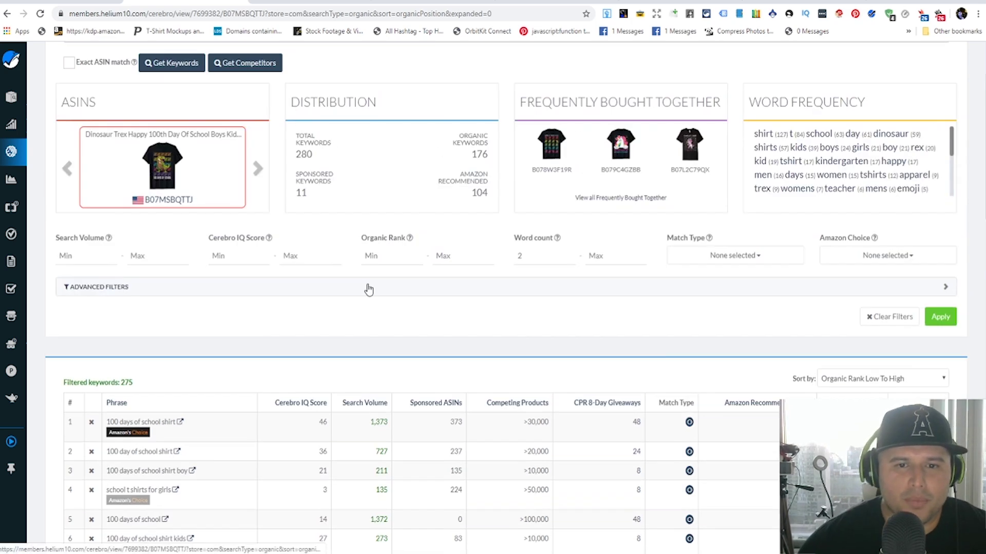
pyautogui.scroll(2, 367, 288)
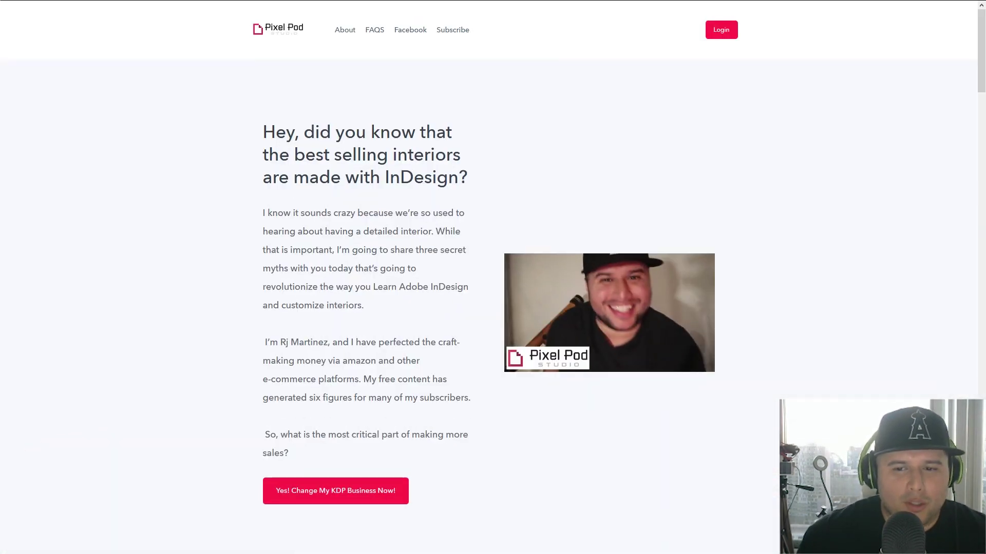
# Read through the Pixel Pod Studio landing page, from the InDesign interiors introduction down to the KDP Myths section
pyautogui.scroll(-2, 382, 277)
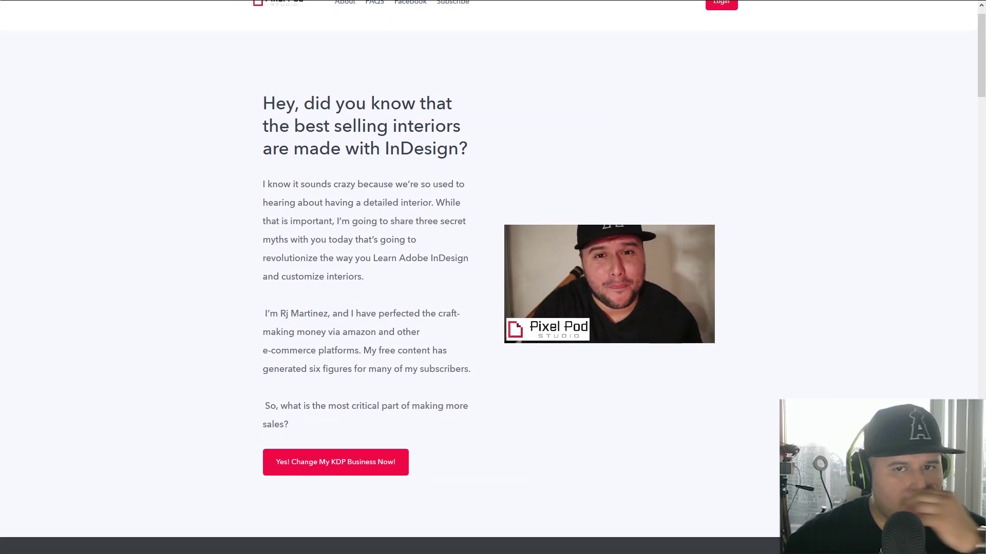
pyautogui.scroll(-2, 382, 278)
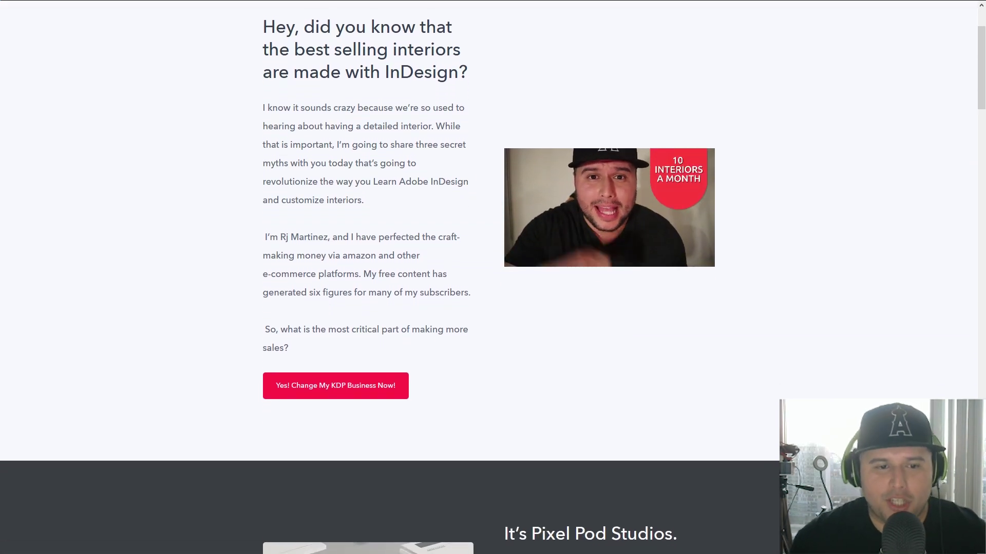
pyautogui.scroll(-2, 382, 277)
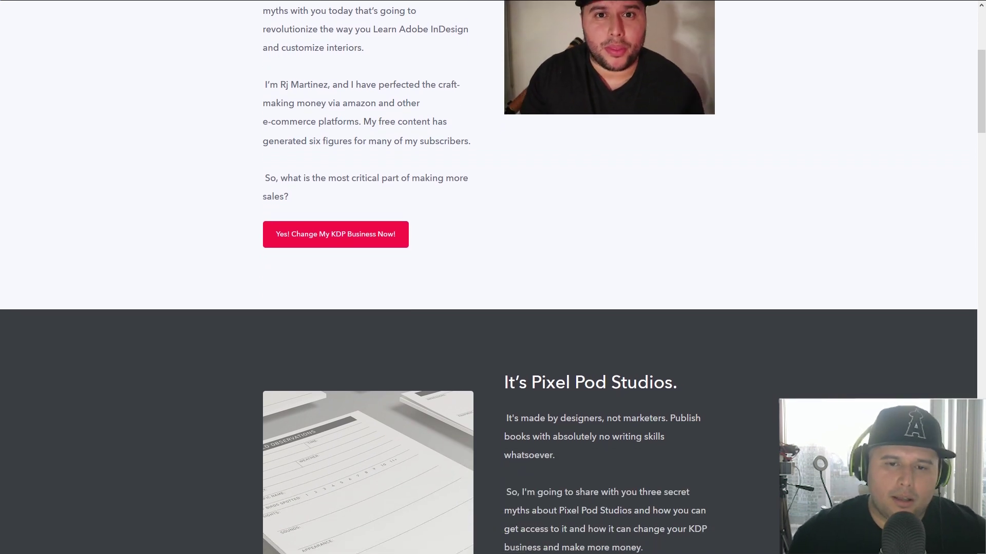
pyautogui.scroll(-2, 493, 277)
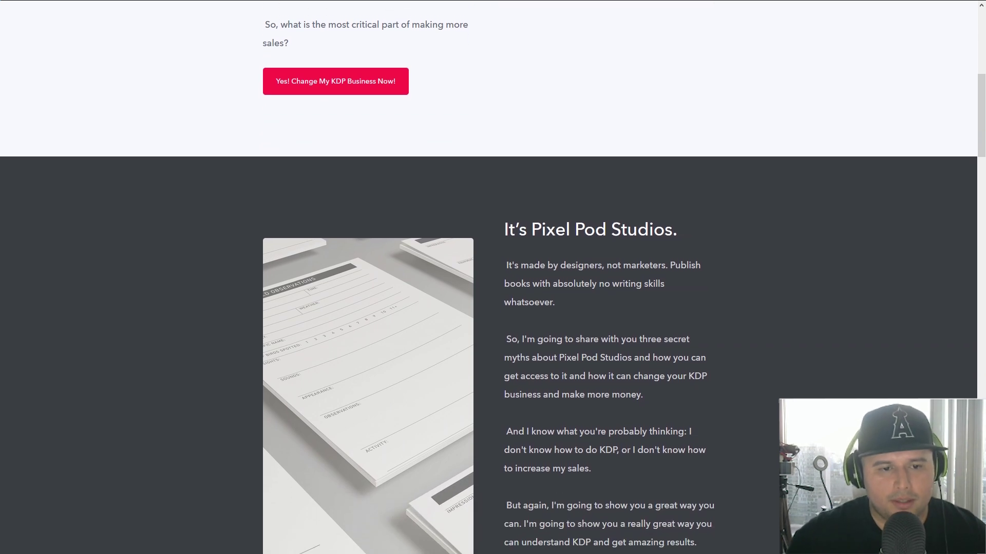
pyautogui.scroll(-2, 493, 277)
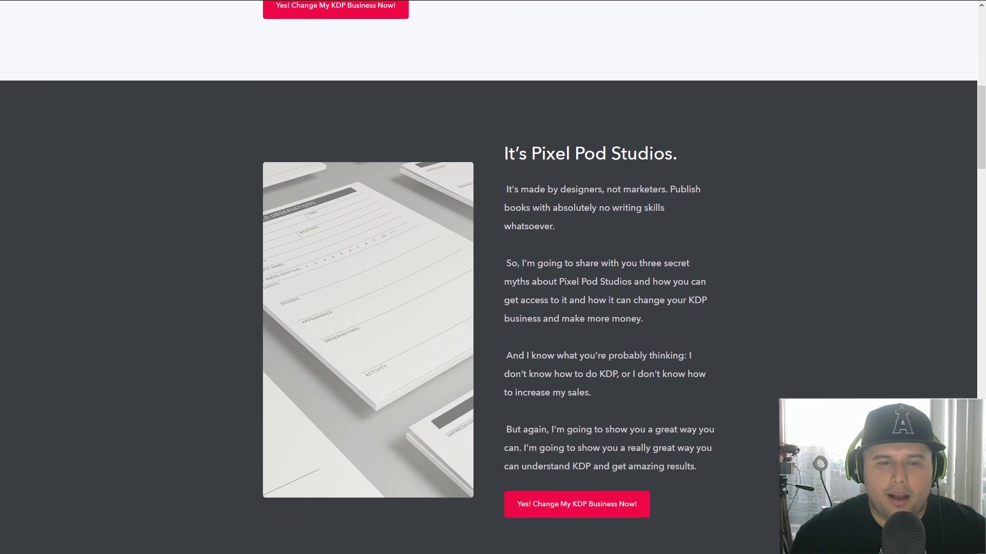
pyautogui.scroll(-2, 493, 277)
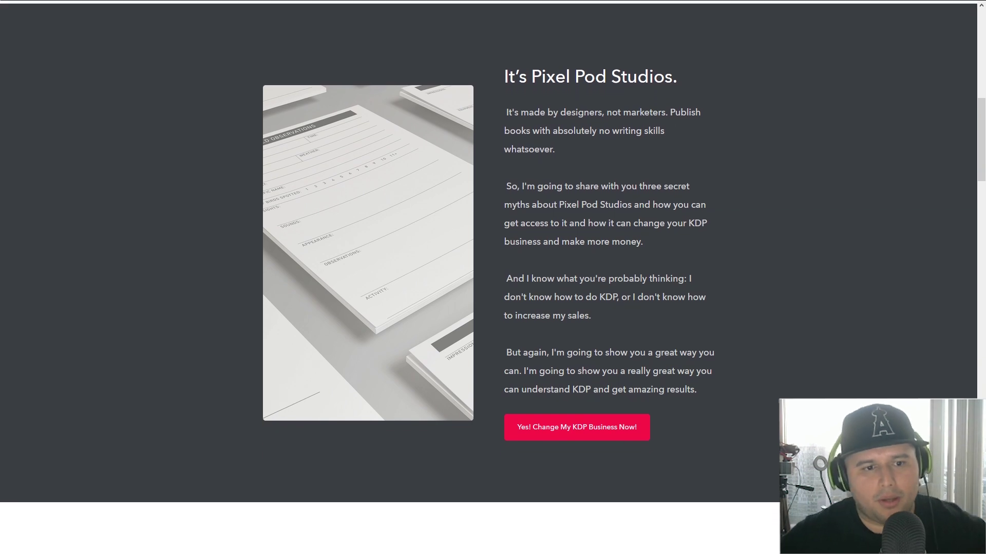
pyautogui.scroll(-2, 492, 277)
pyautogui.scroll(-2, 493, 278)
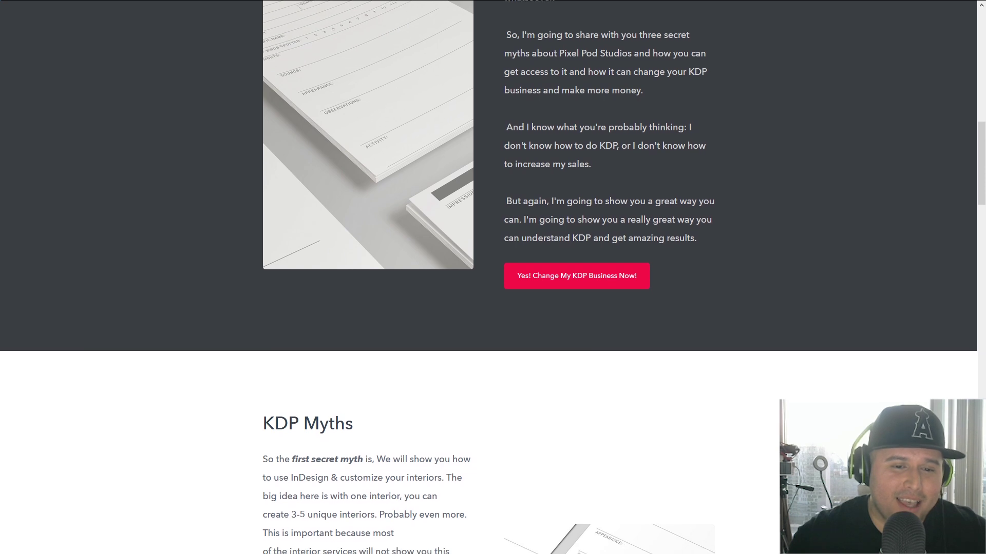
pyautogui.scroll(-2, 492, 277)
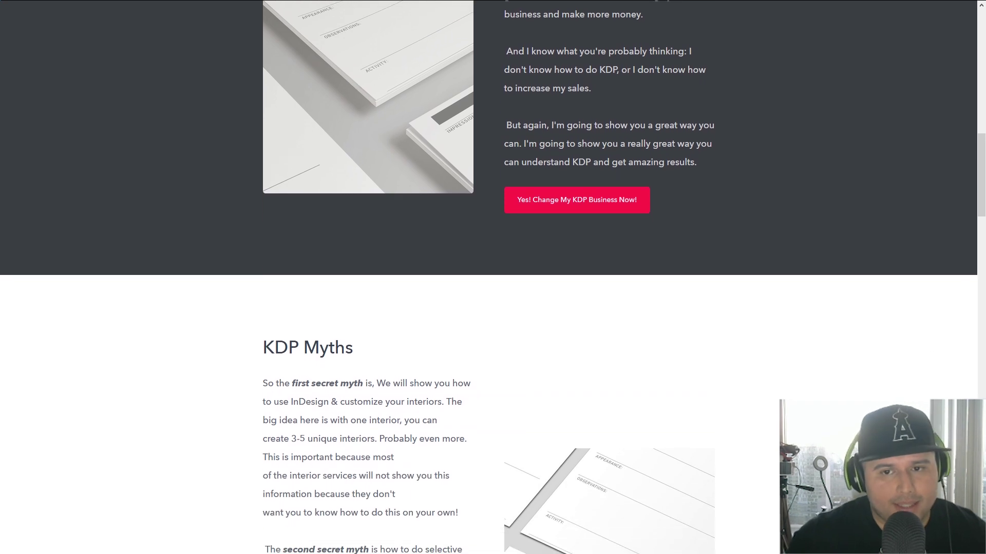
pyautogui.scroll(-2, 493, 278)
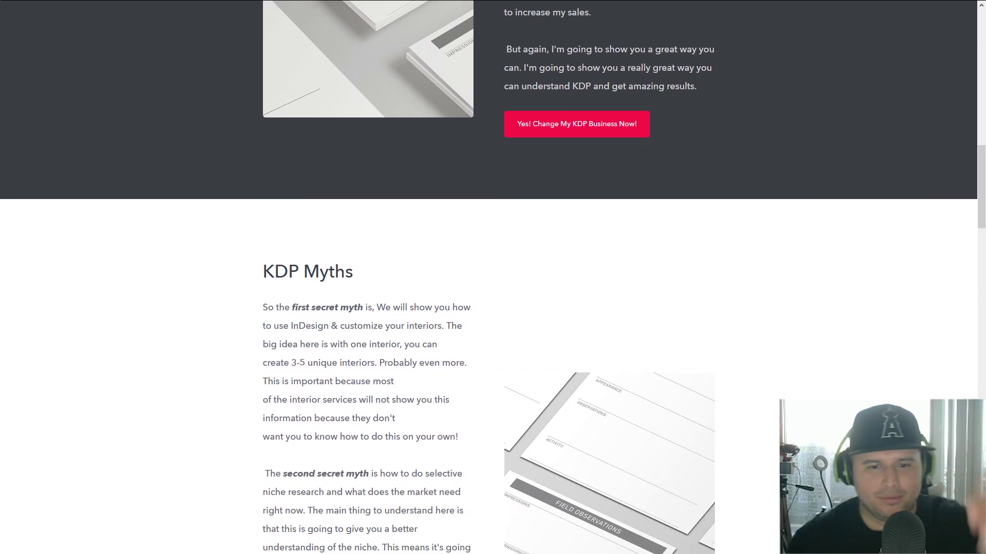